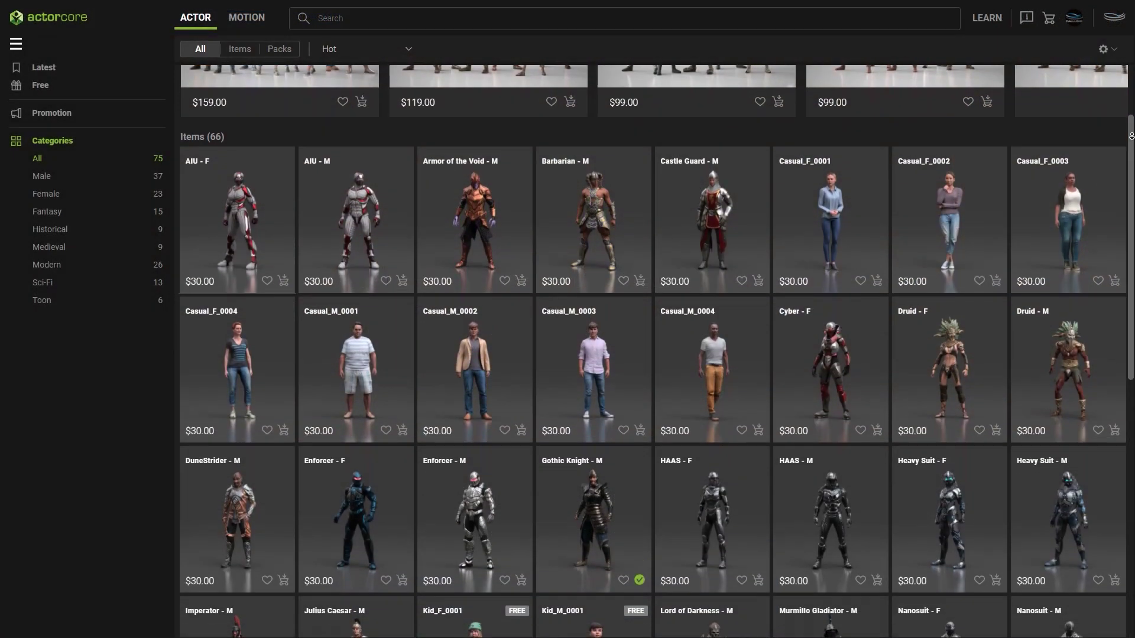
Scroll down through the ActorCore actor and motion catalog listings.
scroll(1130, 137, "down", 2)
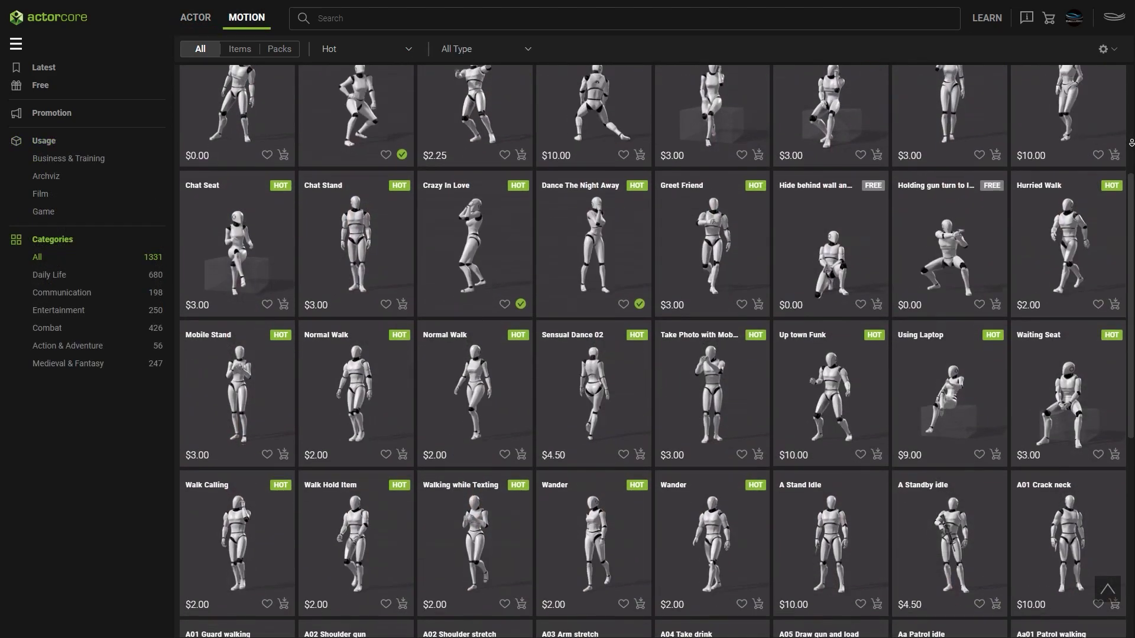
scroll(1131, 142, "down", 2)
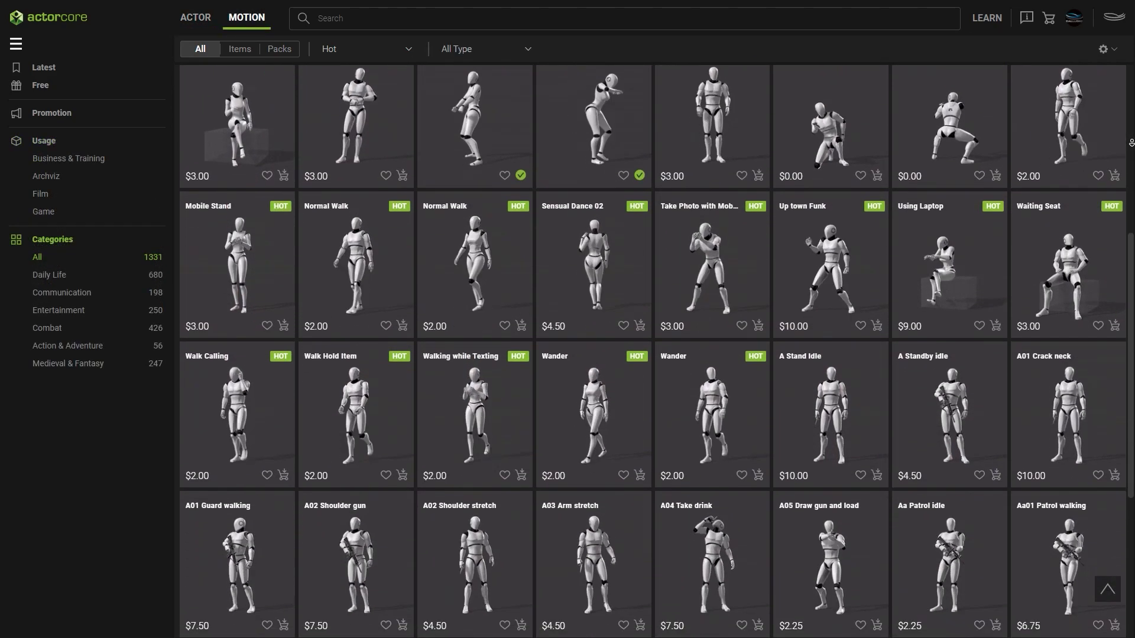
scroll(1131, 142, "down", 1)
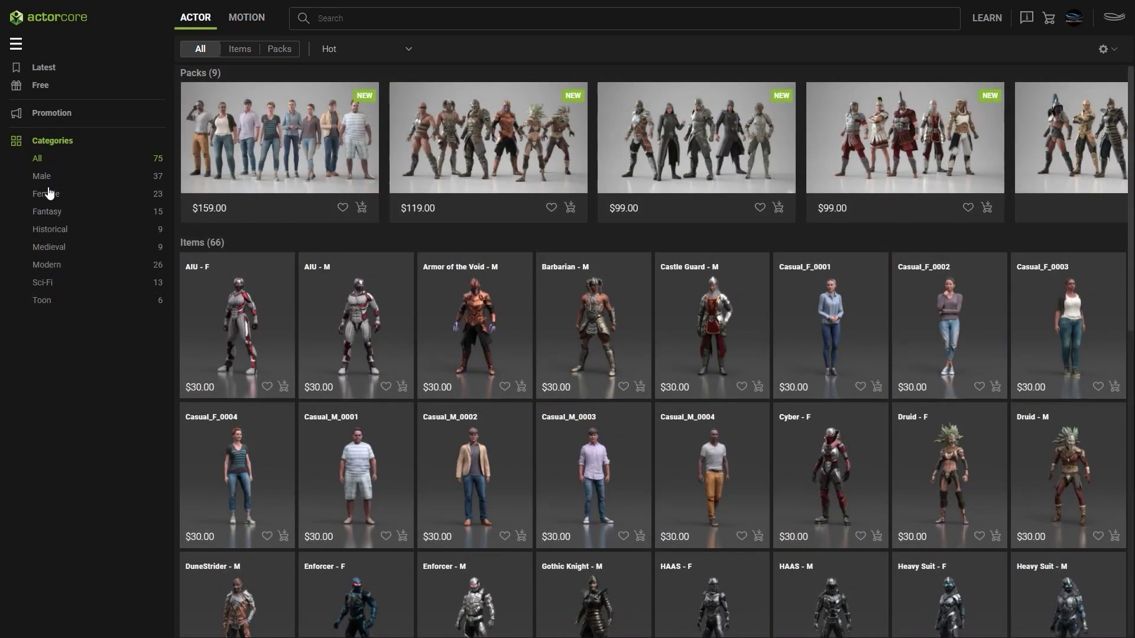
Filter actors to Modern, preview Party_M_0003, and switch to the Motion catalog.
left_click(54, 267)
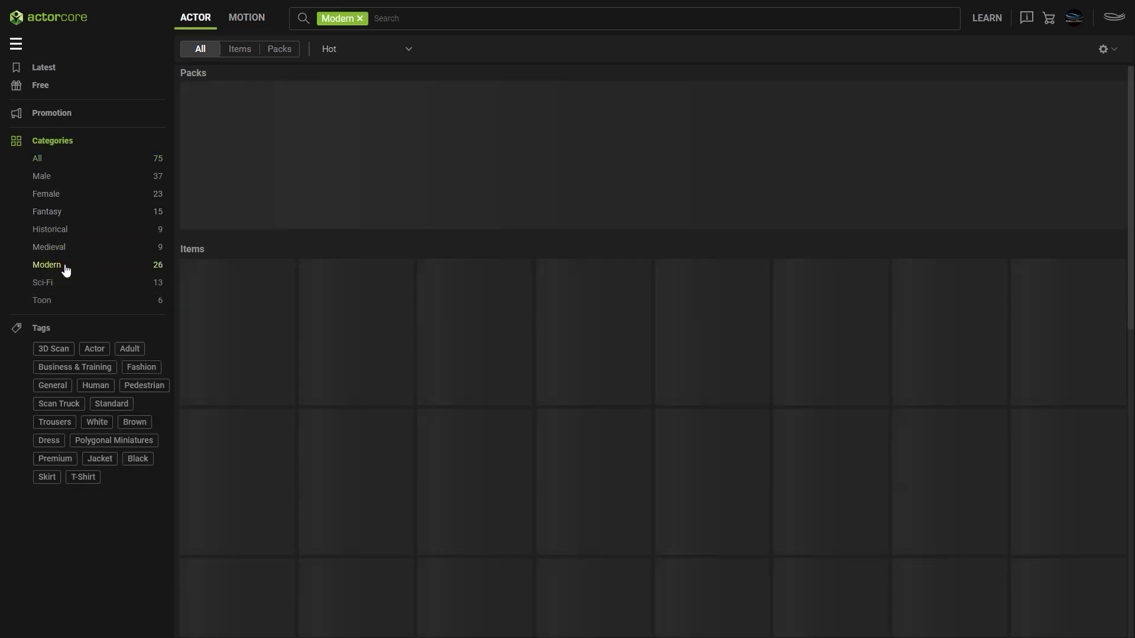
scroll(578, 249, "down", 1)
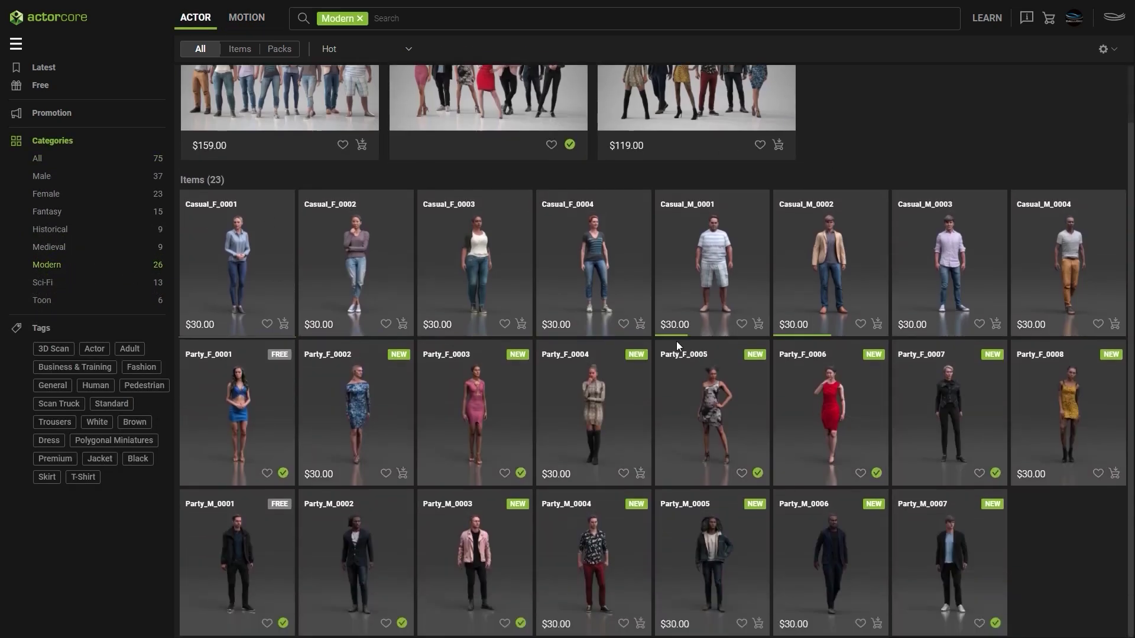
left_click(464, 577)
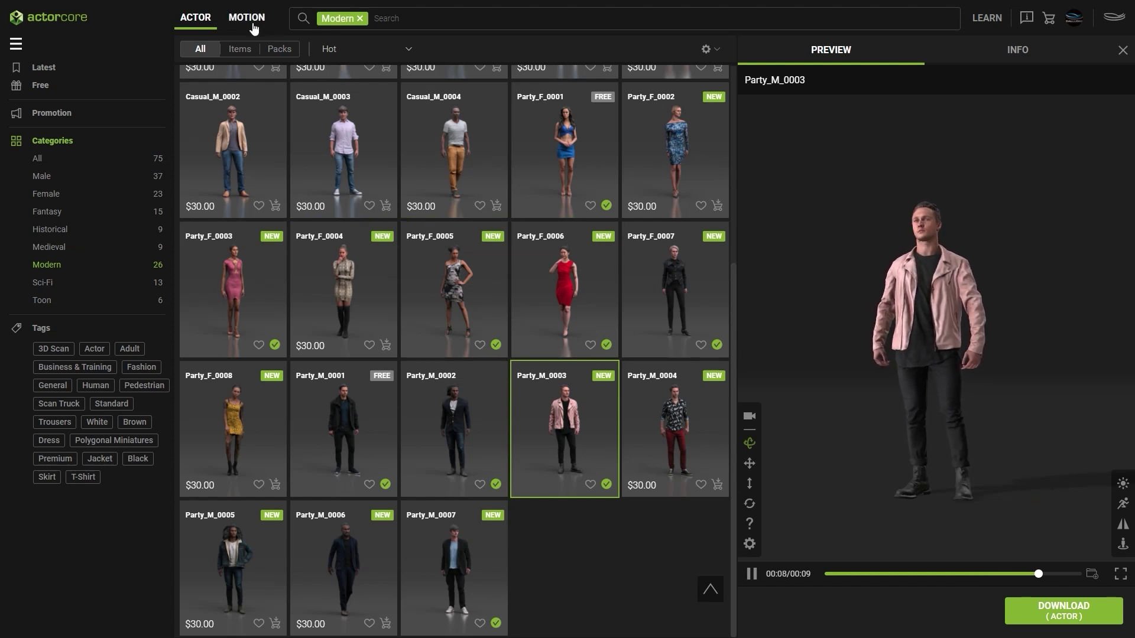
left_click(262, 22)
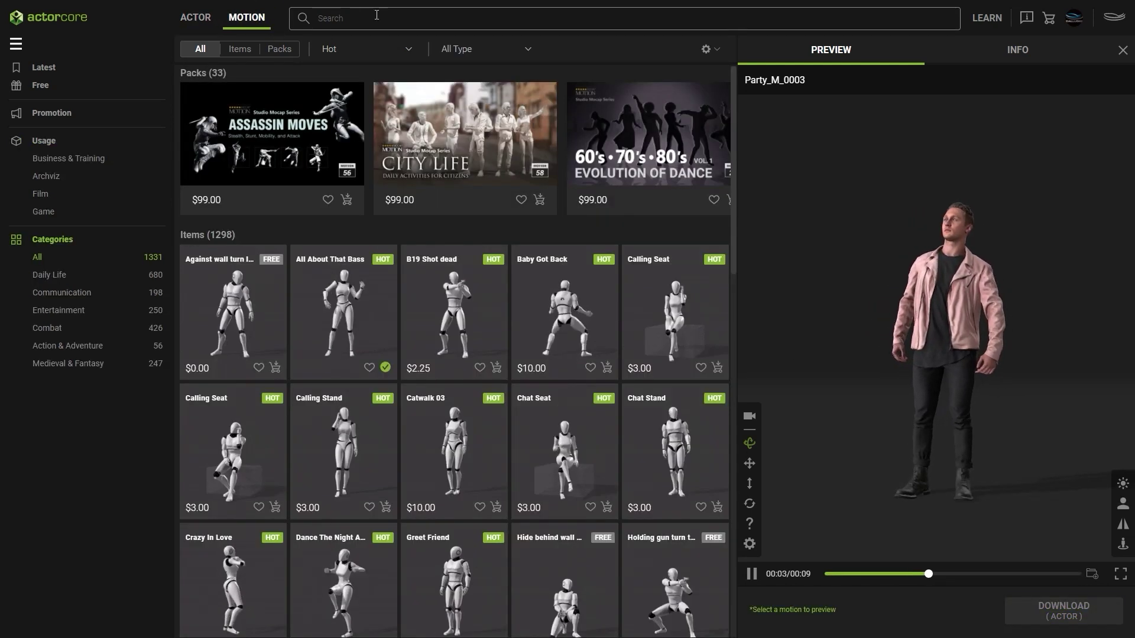
Search the motion catalog for 'talking', limited to Male motions.
left_click(376, 17)
type("ta")
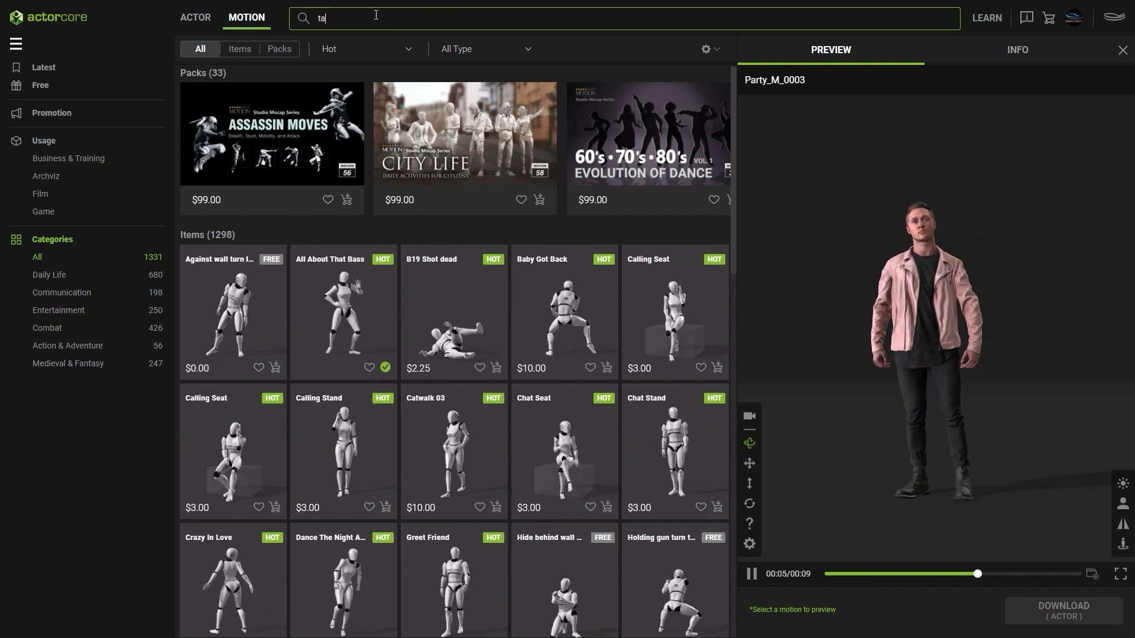
type("lking")
key("Return")
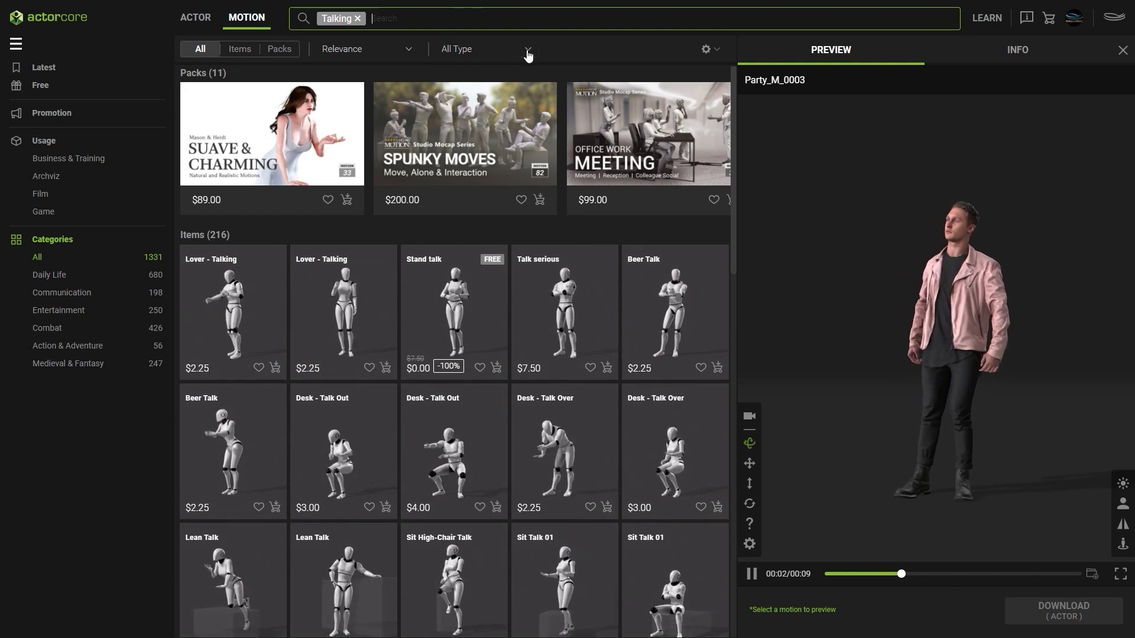
left_click(526, 49)
left_click(470, 91)
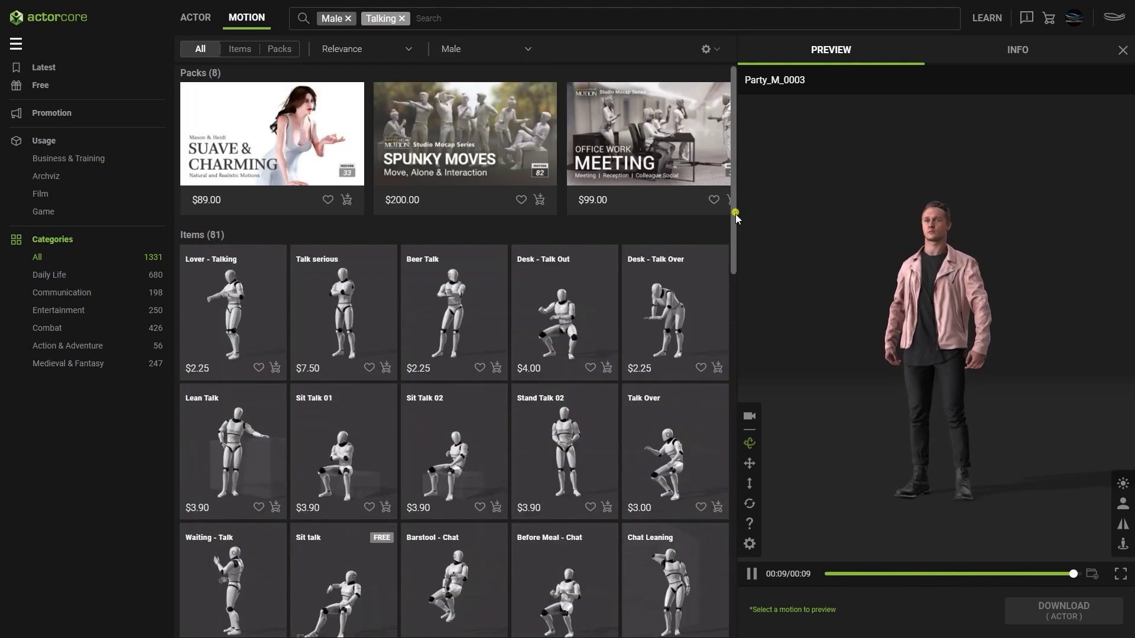
Preview the Waiting - Talk motion on the actor and orbit to face it.
scroll(732, 248, "down", 3)
scroll(729, 276, "down", 2)
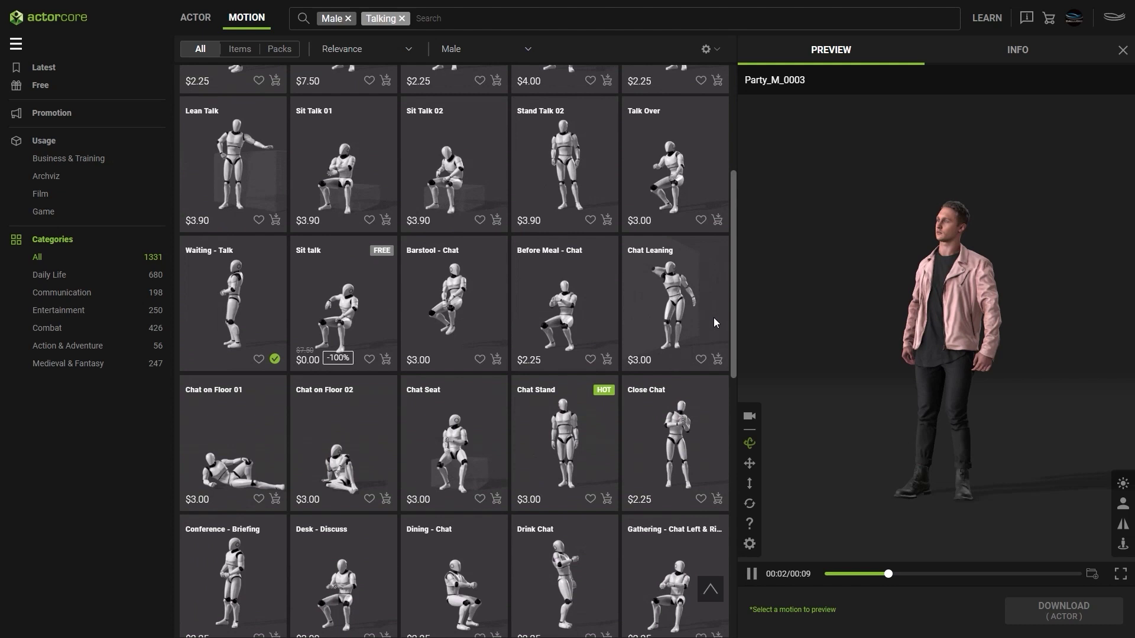
left_click(244, 318)
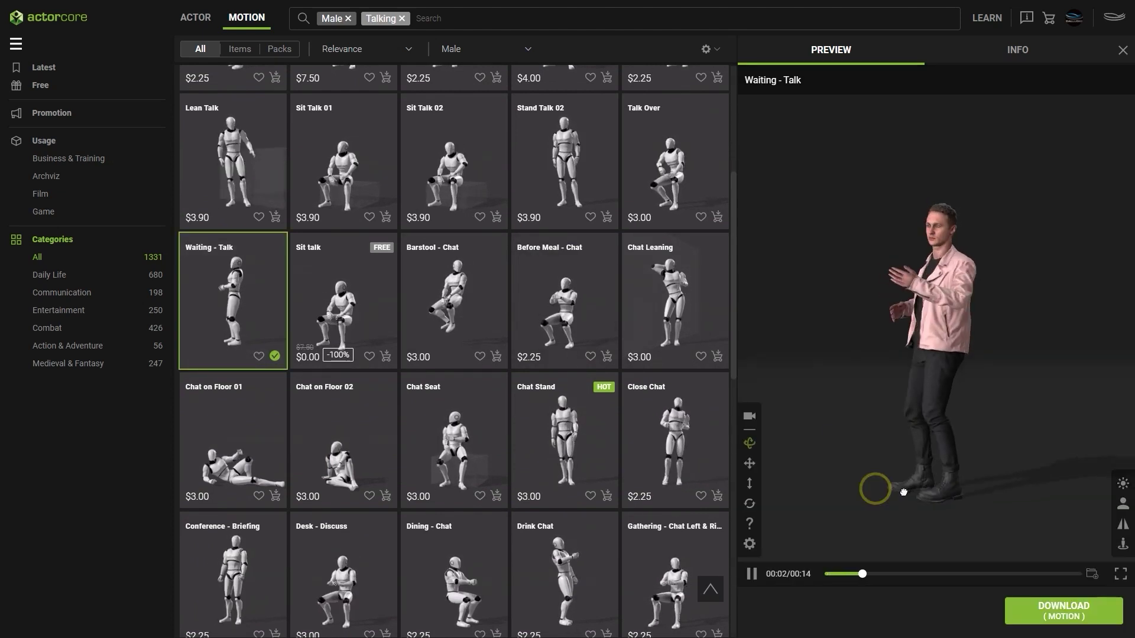
mouse_move(903, 492)
left_mouse_down()
mouse_move(1031, 498)
mouse_move(917, 495)
left_mouse_up()
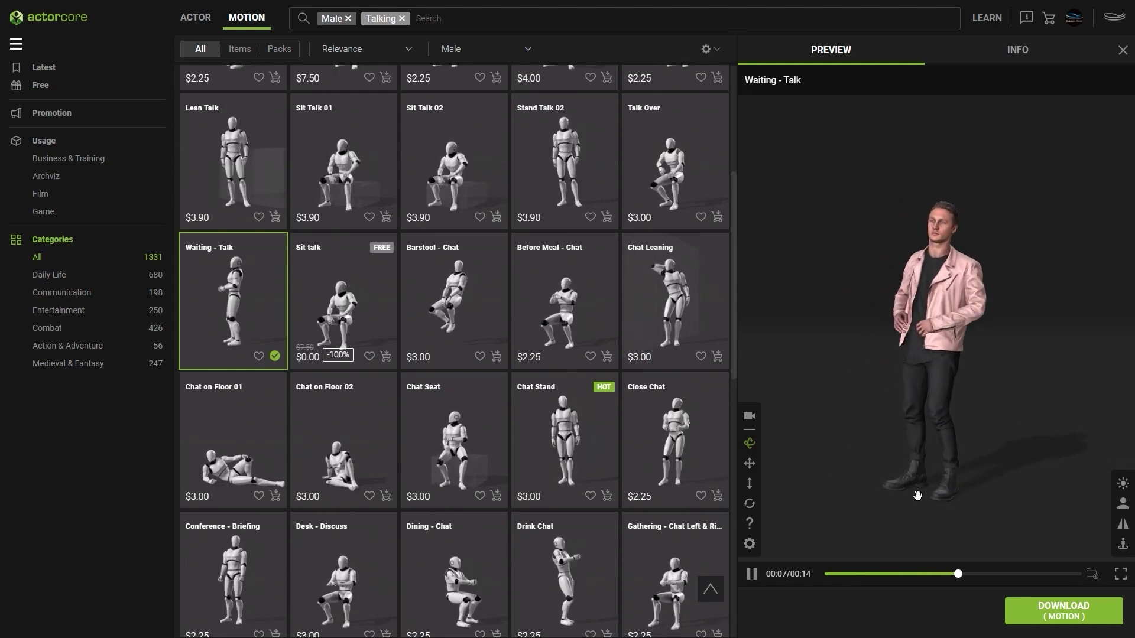
In Inventory, select owned Party_M_0003 and Waiting - Talk, pause it, and start the motion download.
mouse_move(1074, 18)
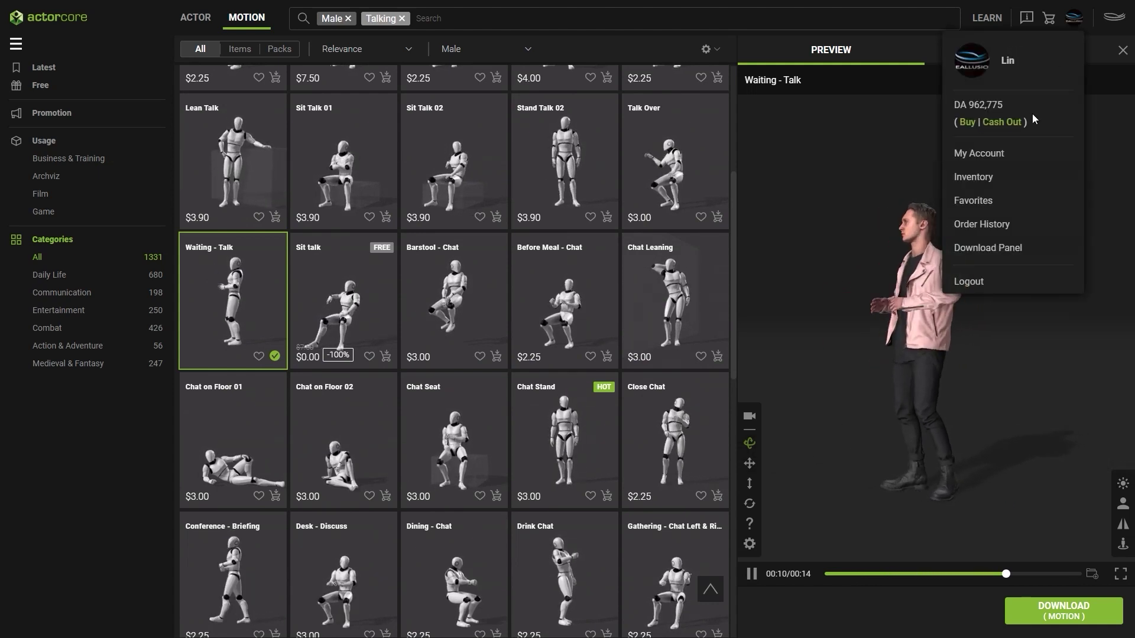
left_click(1026, 178)
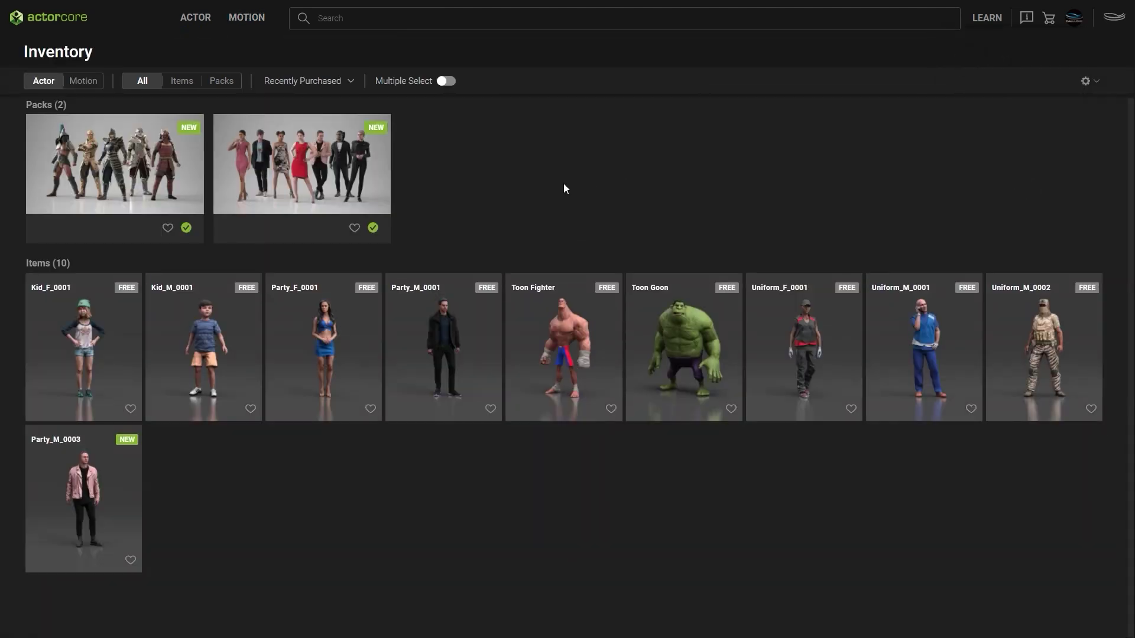
left_click(114, 490)
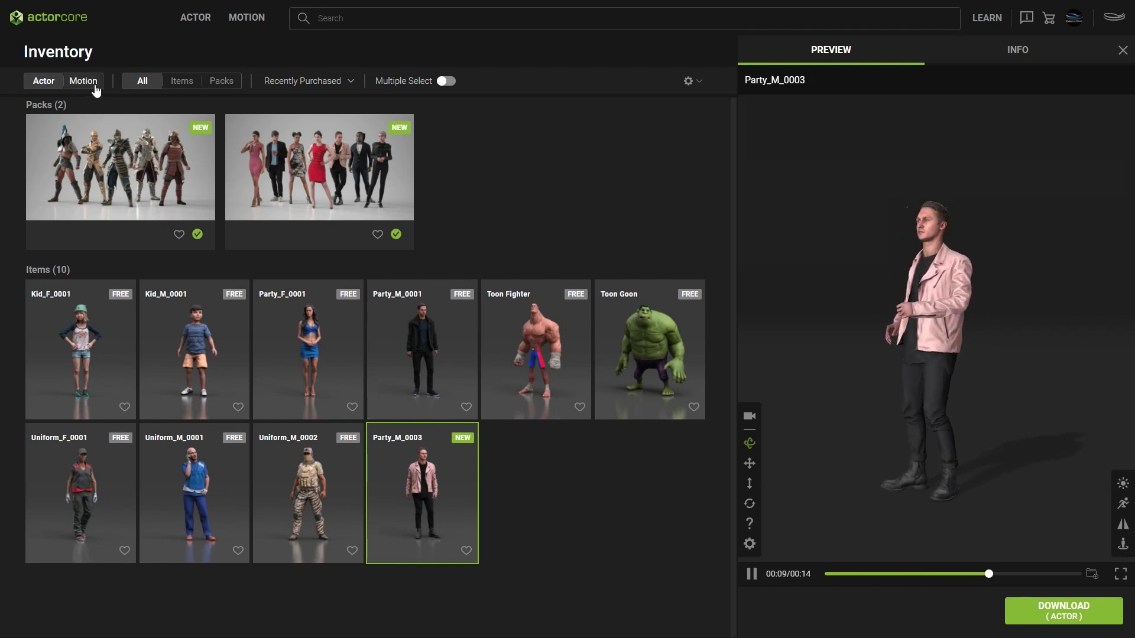
left_click(94, 85)
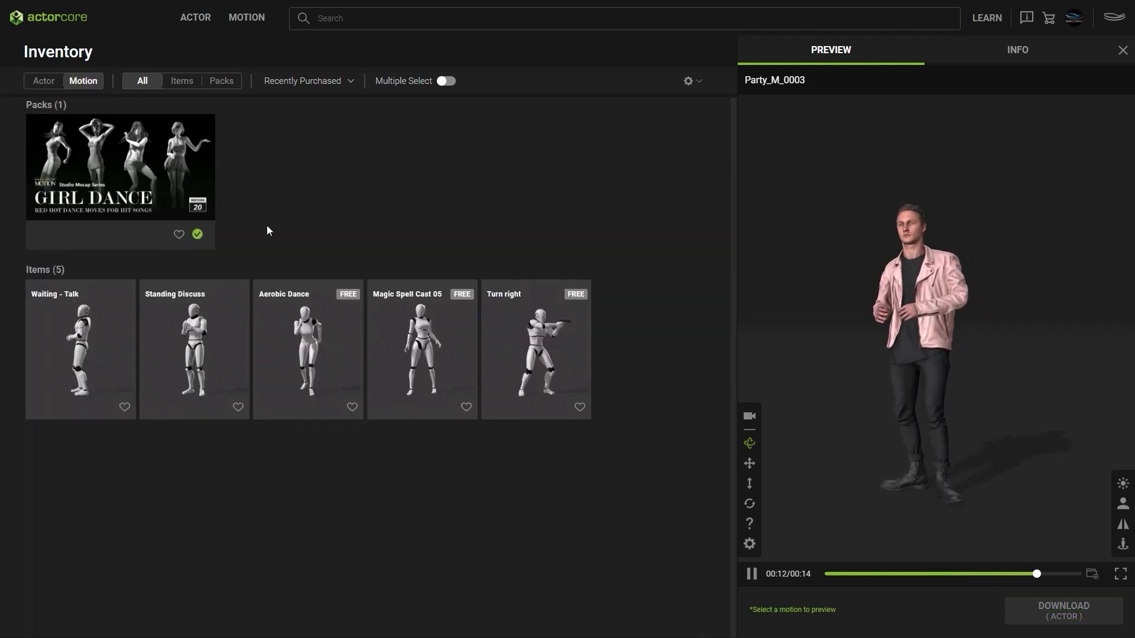
left_click(110, 355)
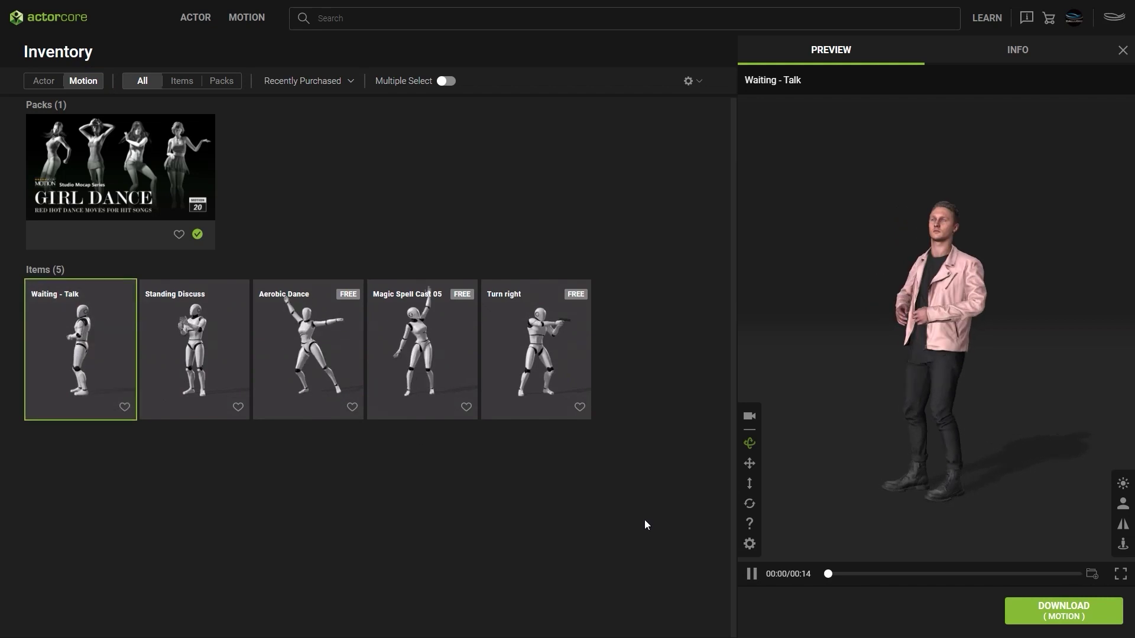
left_click(751, 574)
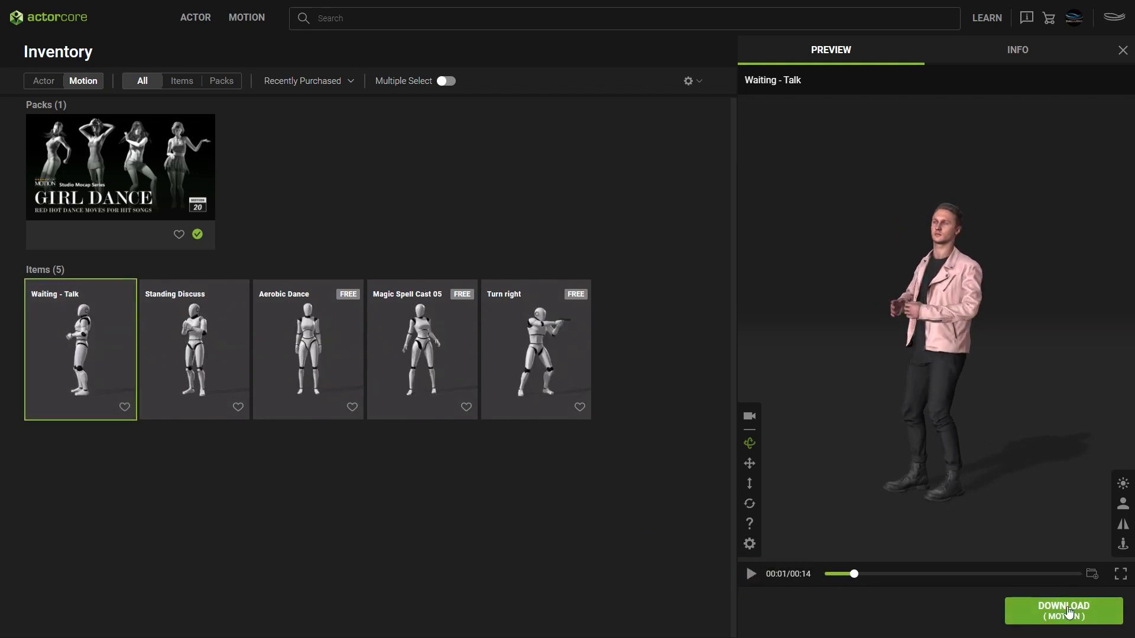
left_click(1069, 612)
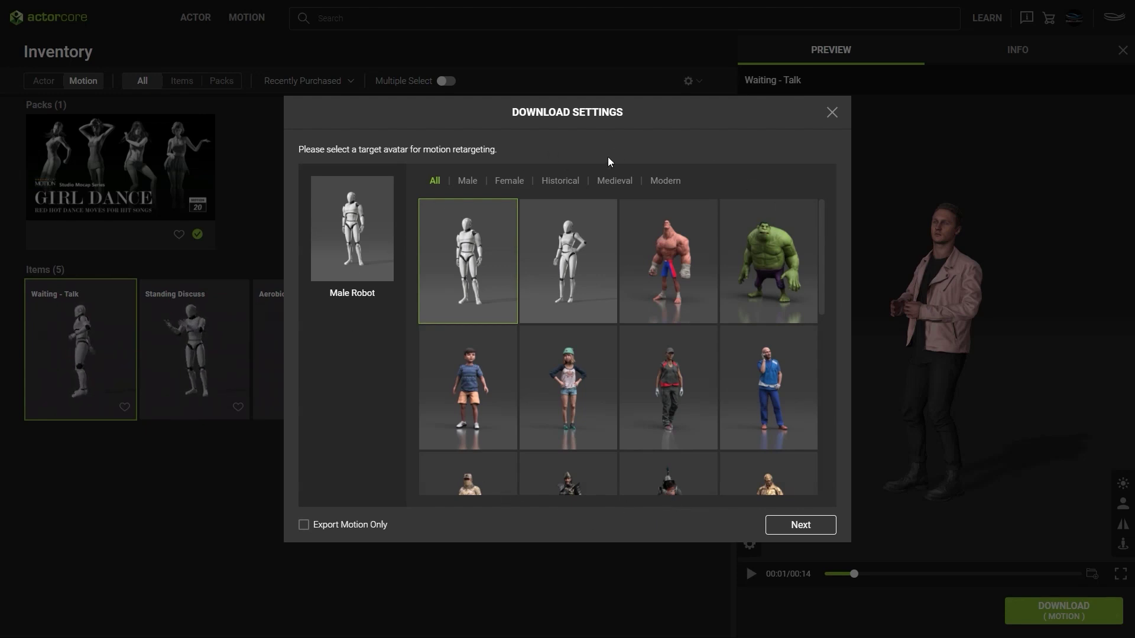
Choose Party_M_0003 as the retargeting avatar and proceed to the next settings.
mouse_move(819, 232)
left_mouse_down()
mouse_move(821, 407)
mouse_move(823, 211)
left_mouse_up()
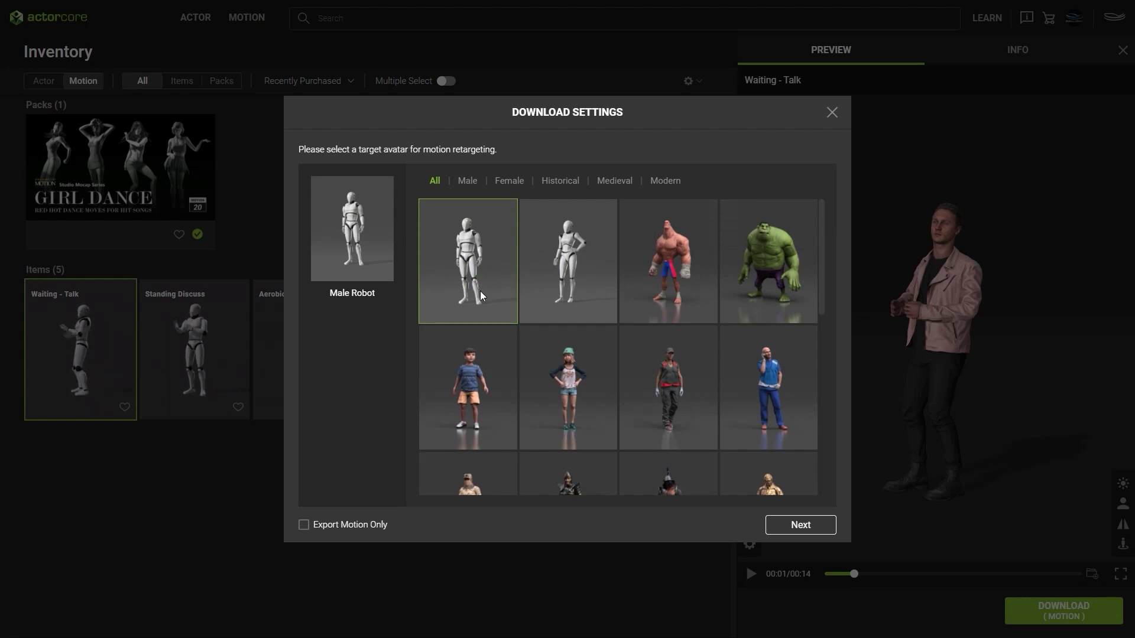
left_click(566, 279)
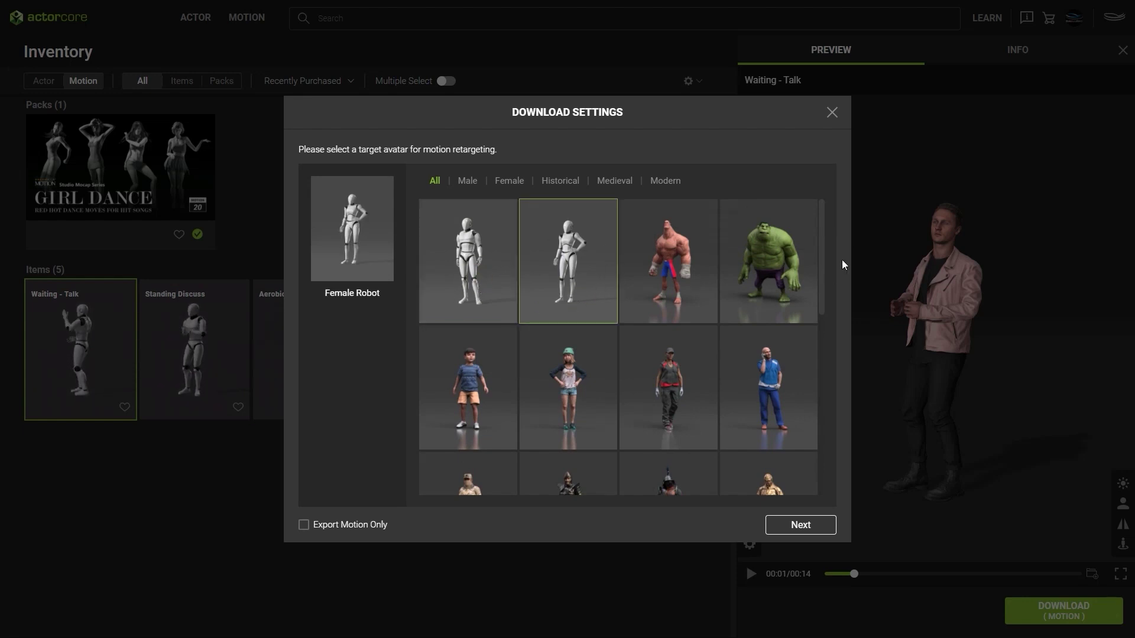
left_click_drag(826, 223, 821, 374)
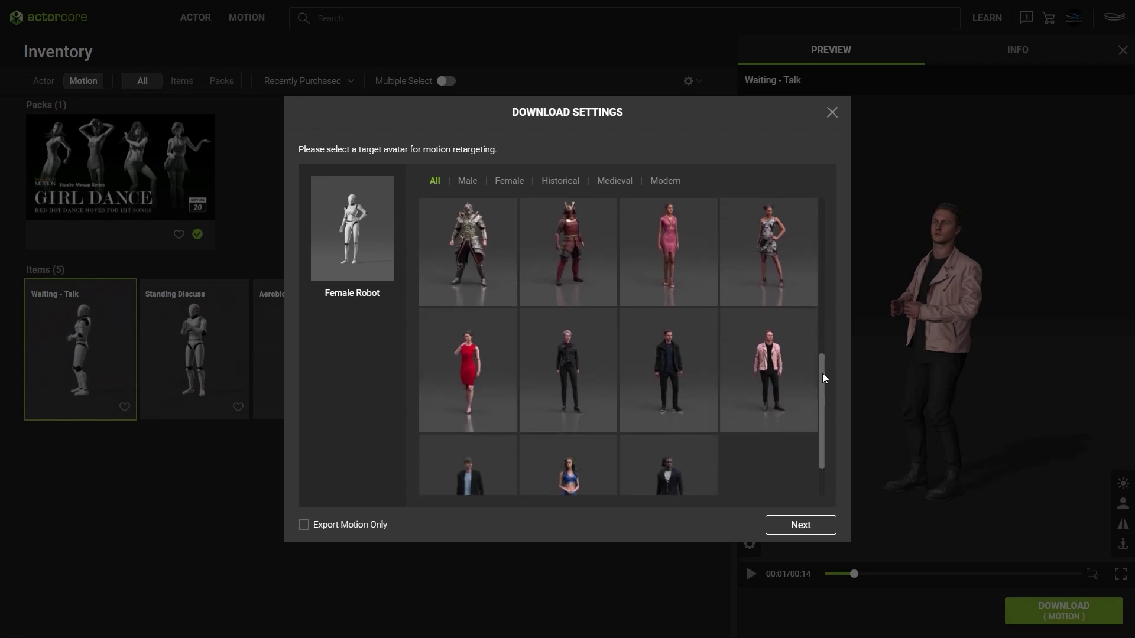
left_click(789, 381)
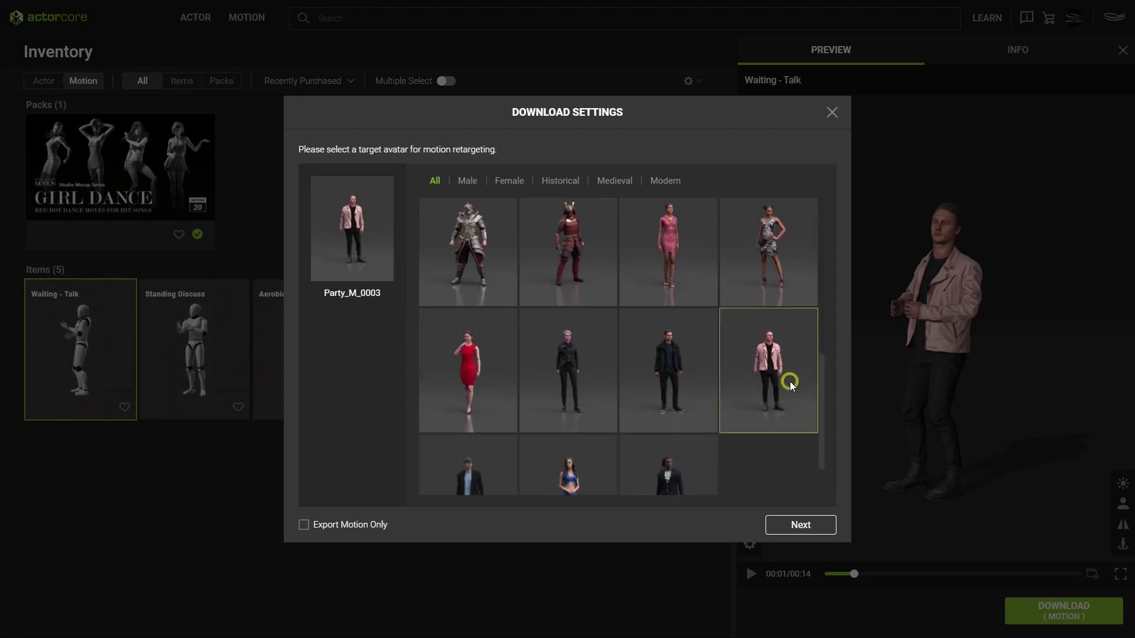
left_click(808, 527)
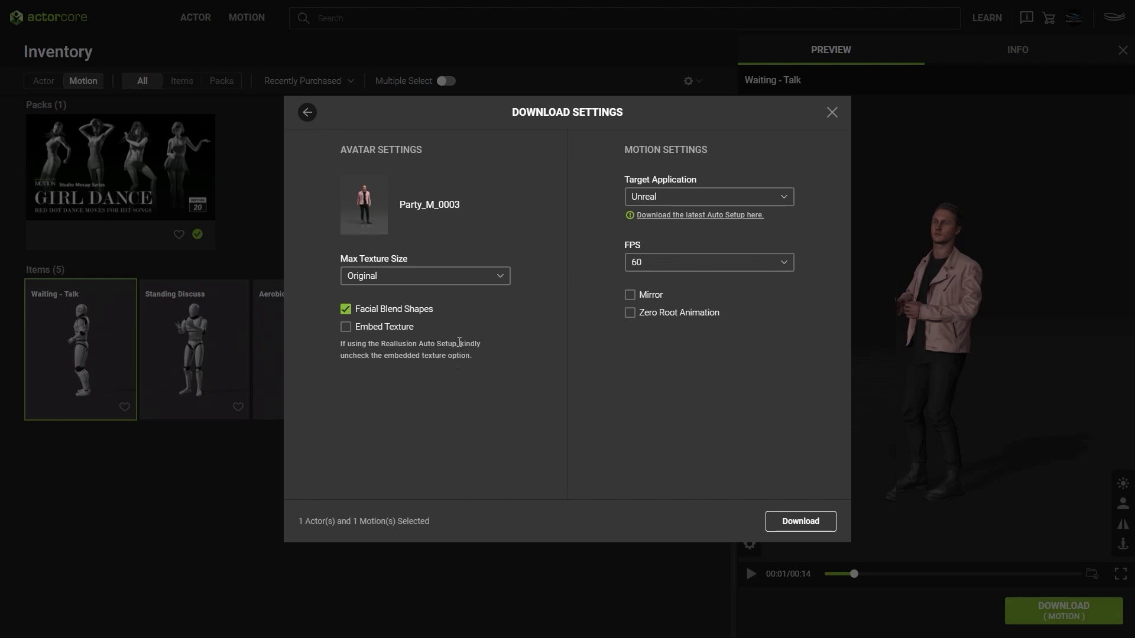
Set Target Application to Unreal and follow the Auto Setup download link.
left_click(780, 204)
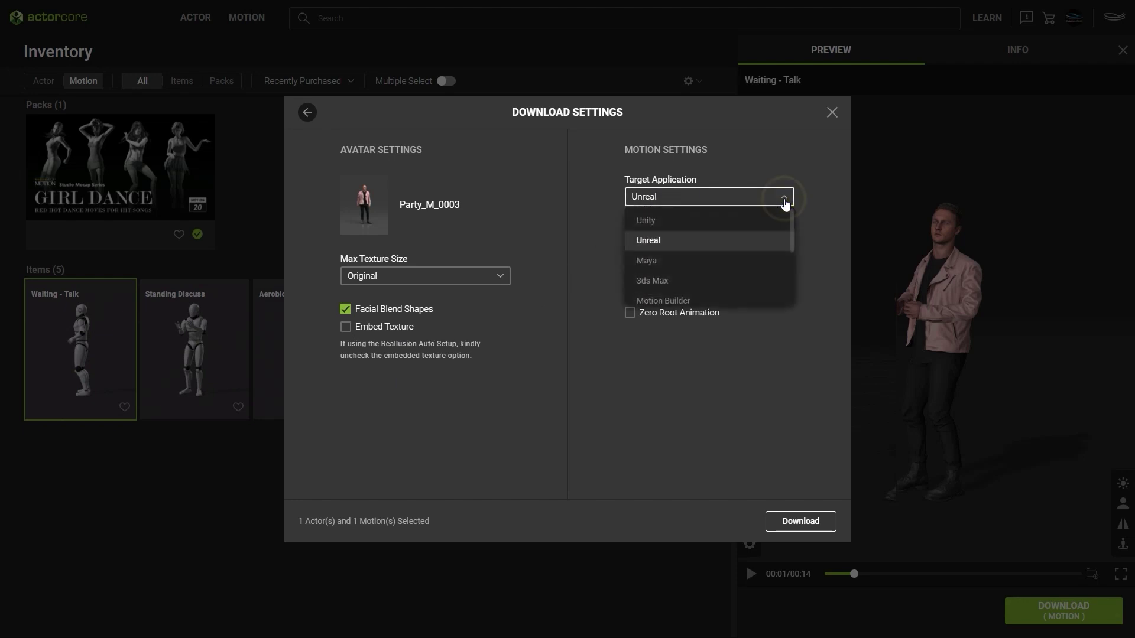
left_click(738, 241)
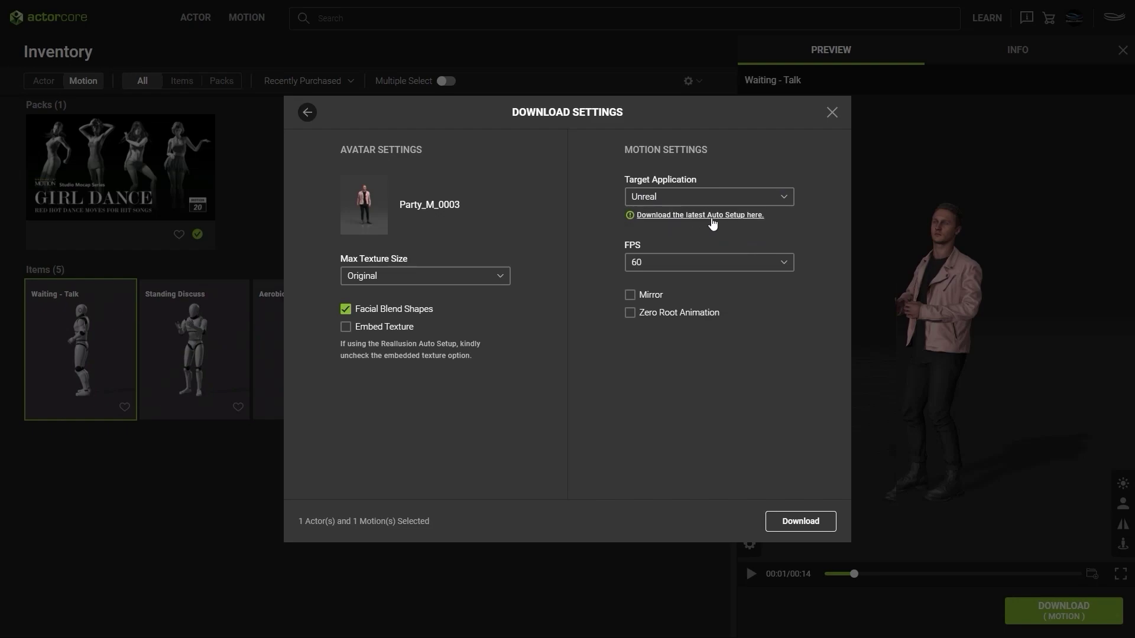
left_click(711, 216)
Scroll the Auto Setup page and view its Getting Started and Step by Step Guide sections.
scroll(1111, 180, "down", 5)
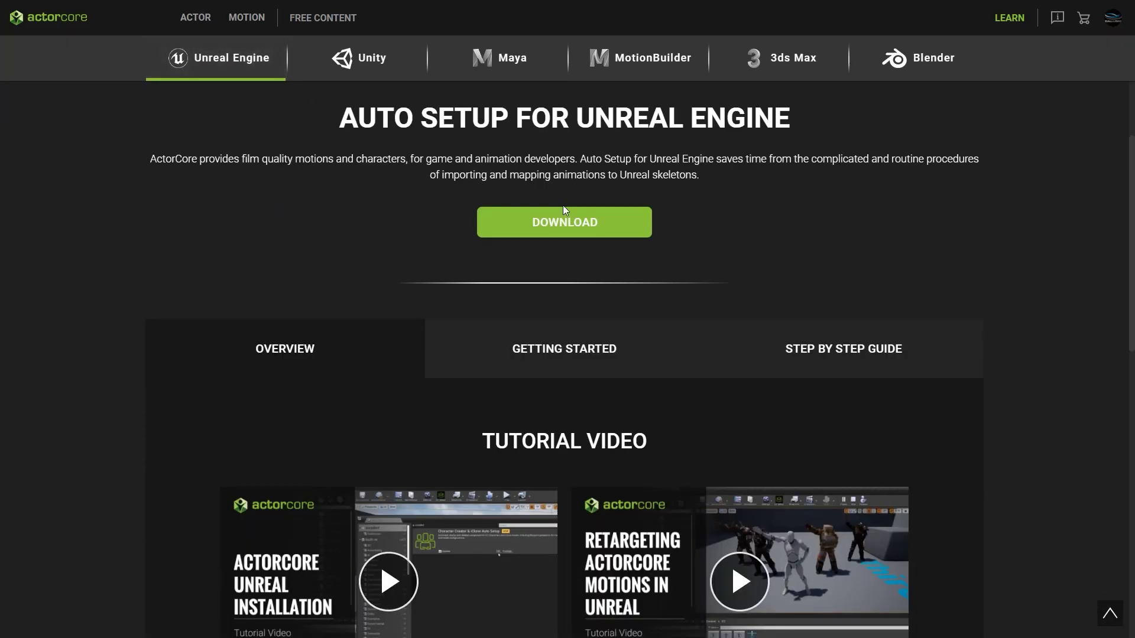
scroll(1126, 198, "down", 3)
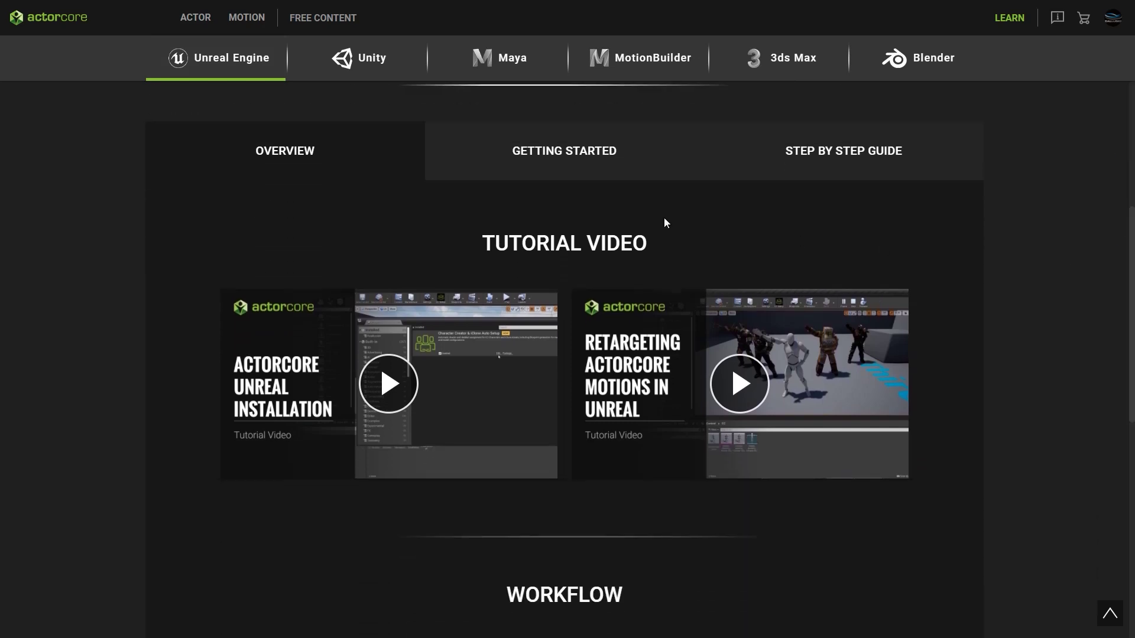
left_click(491, 162)
left_click(917, 167)
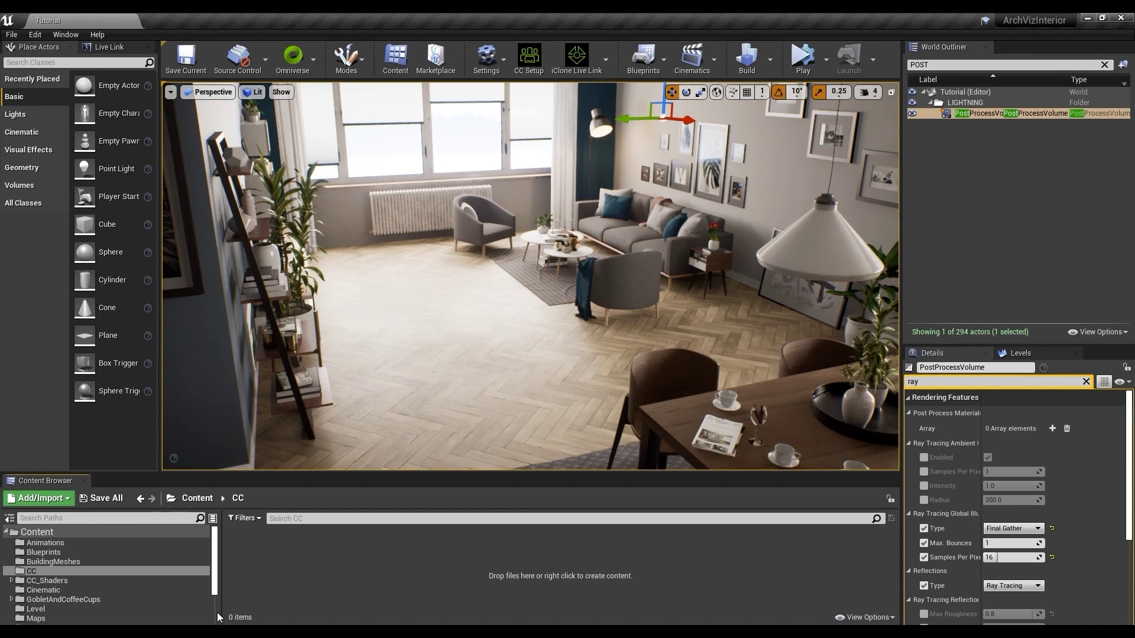
Import party-m-0003.fbx into CC with Import Morph Targets on and Use T0 As Ref Pose off.
key("alt+Tab")
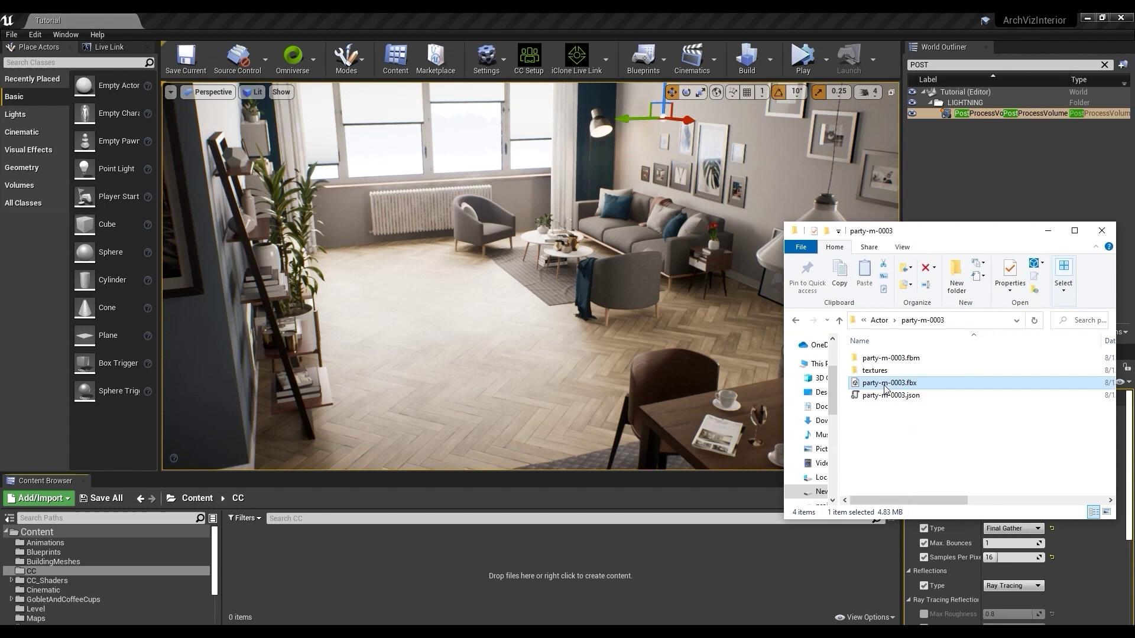
left_click_drag(884, 388, 375, 566)
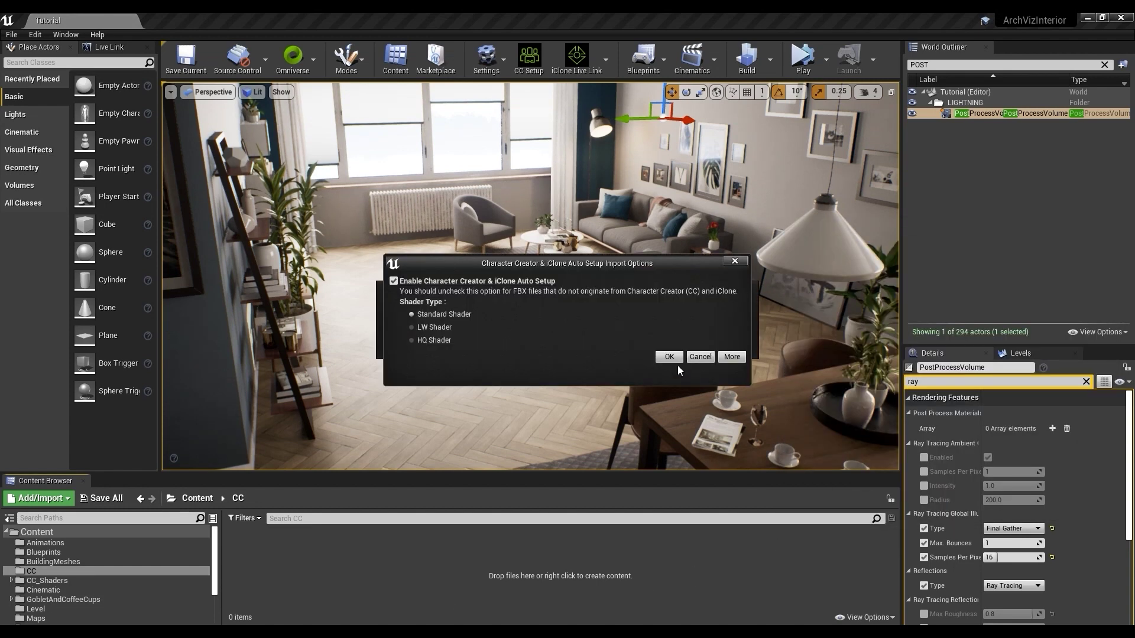
left_click(672, 357)
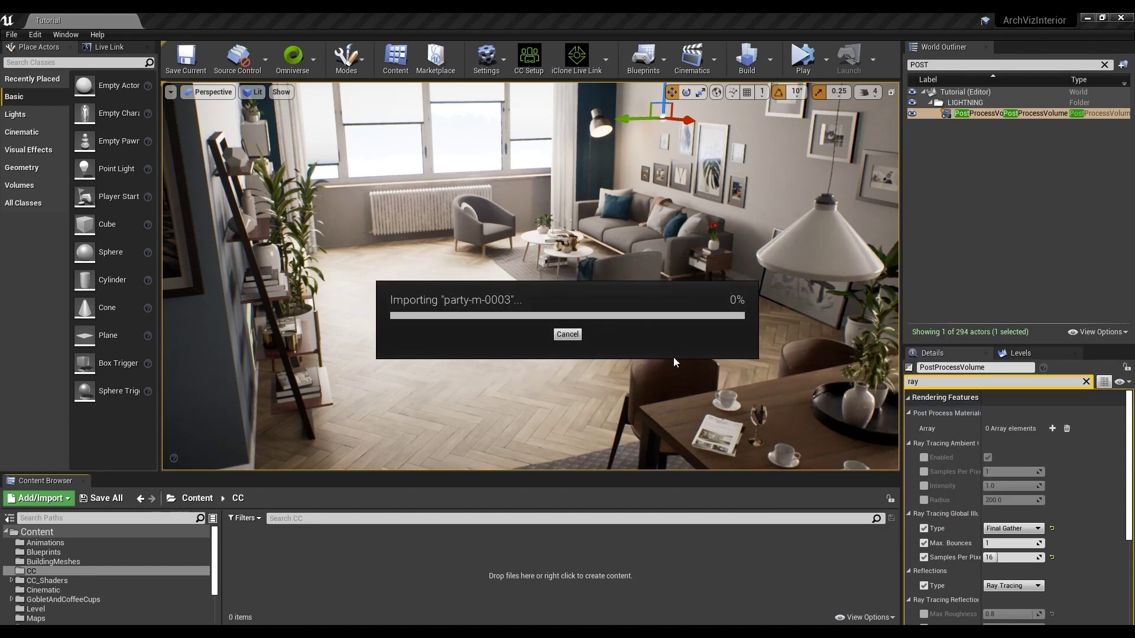
scroll(689, 169, "down", 1)
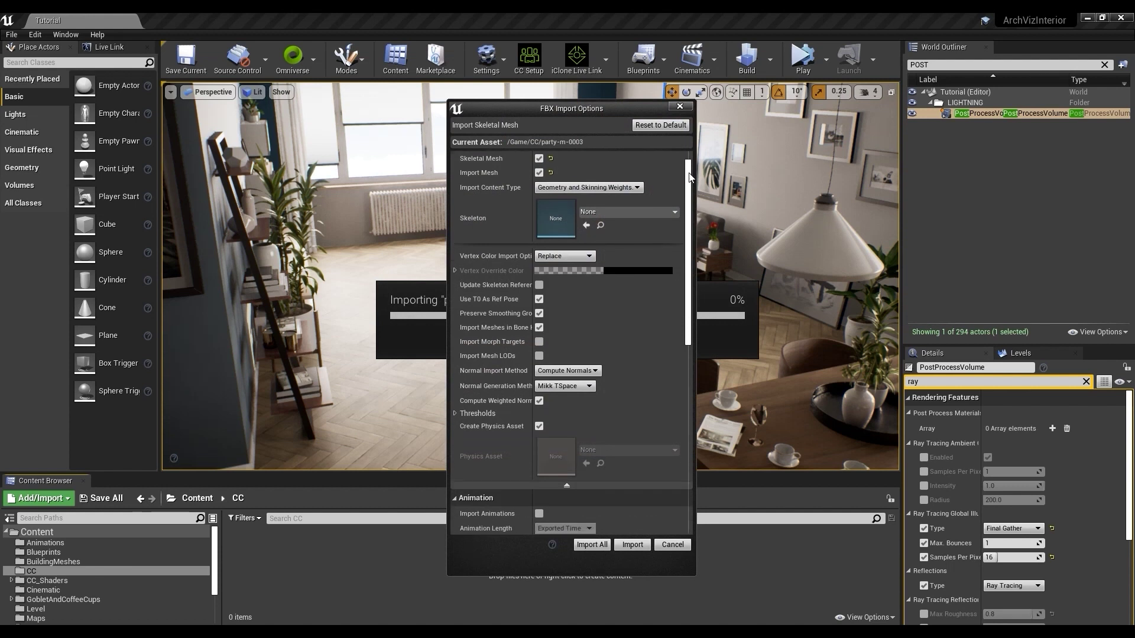
left_click(539, 293)
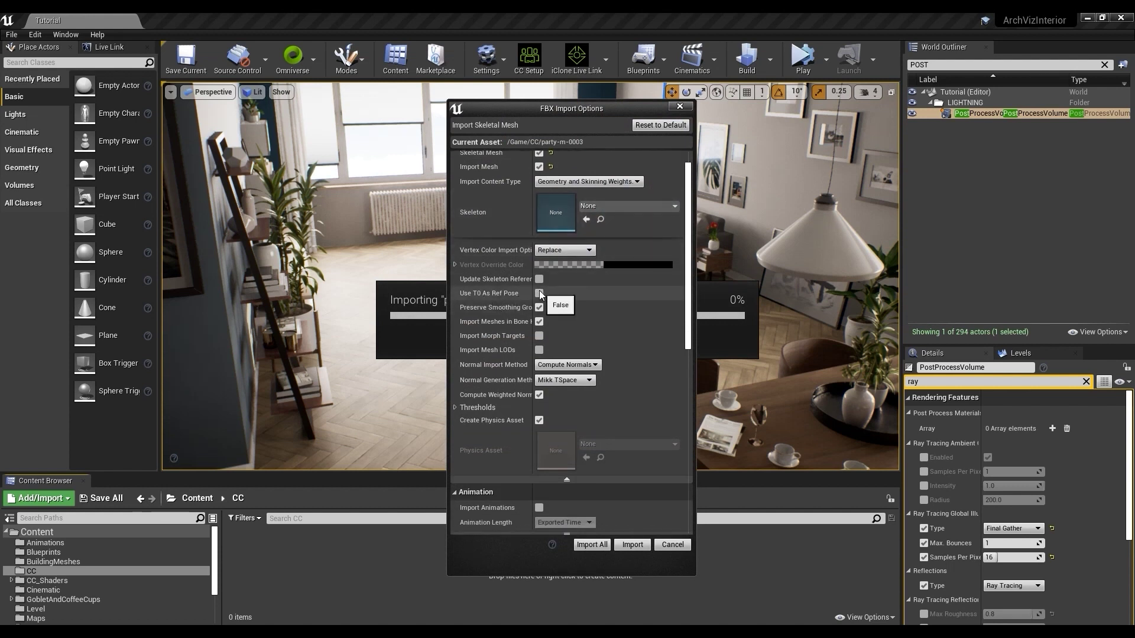
left_click(539, 336)
left_click_drag(687, 318, 661, 487)
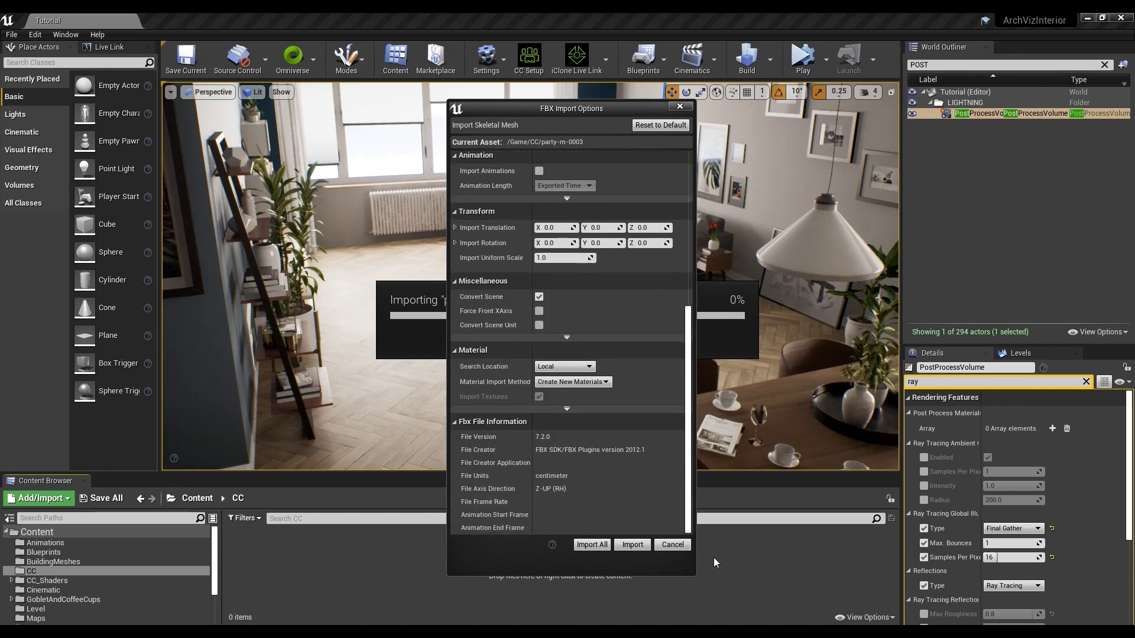
left_click(635, 542)
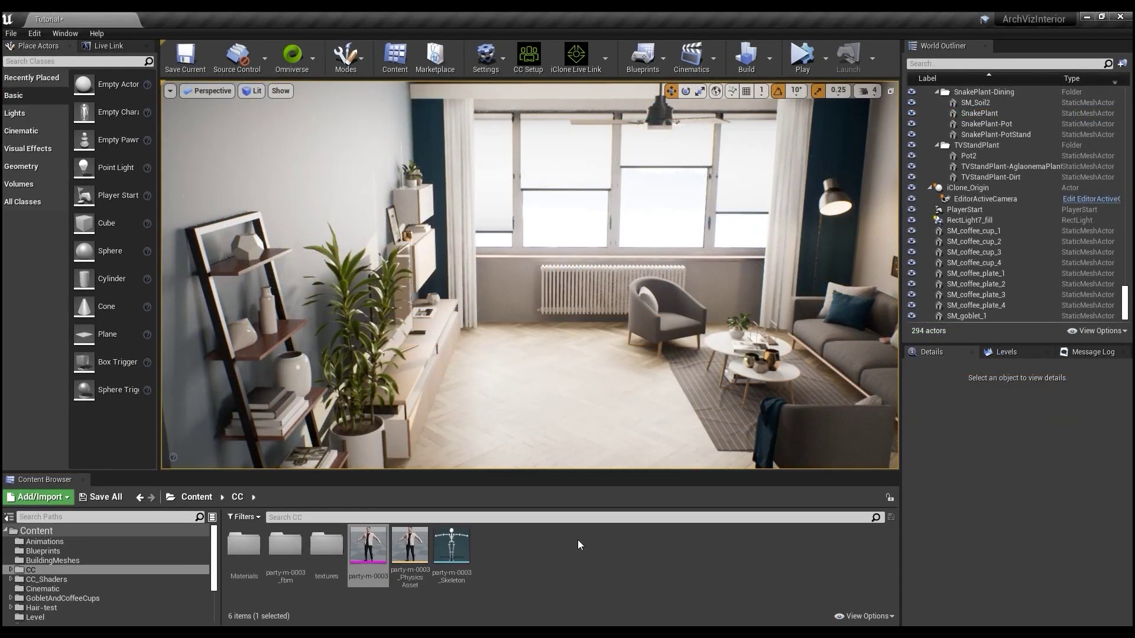
Place the party-m-0003 skeletal mesh in the living room, rotated to face the camera.
left_click_drag(367, 546, 499, 422)
key("e")
key("w")
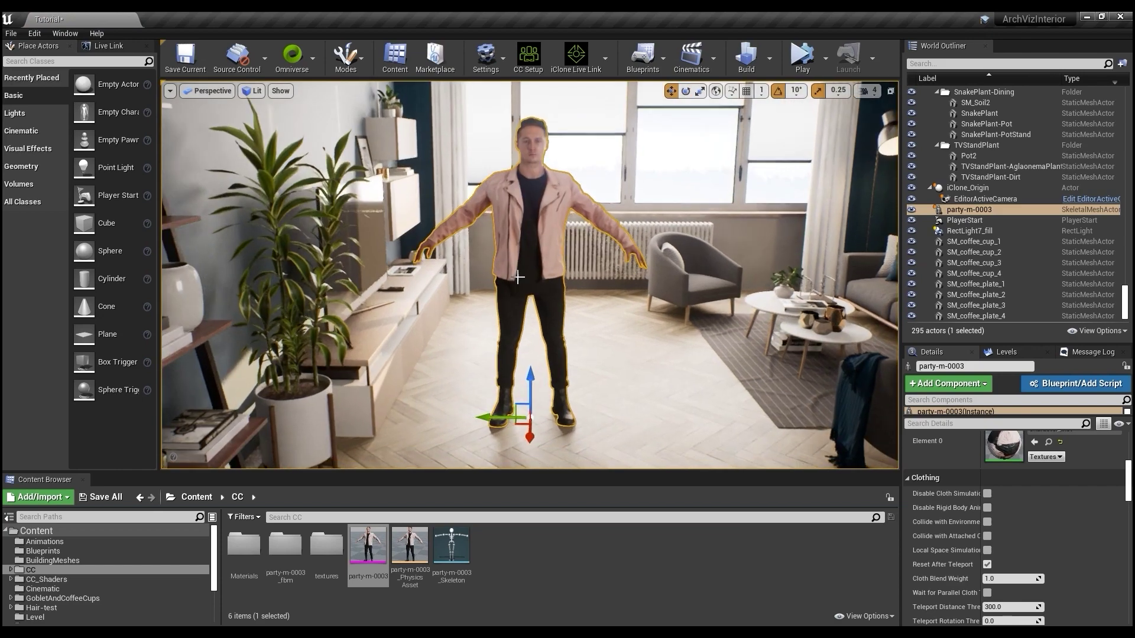
scroll(595, 327, "up", 10)
left_click_drag(595, 327, 657, 325, "alt")
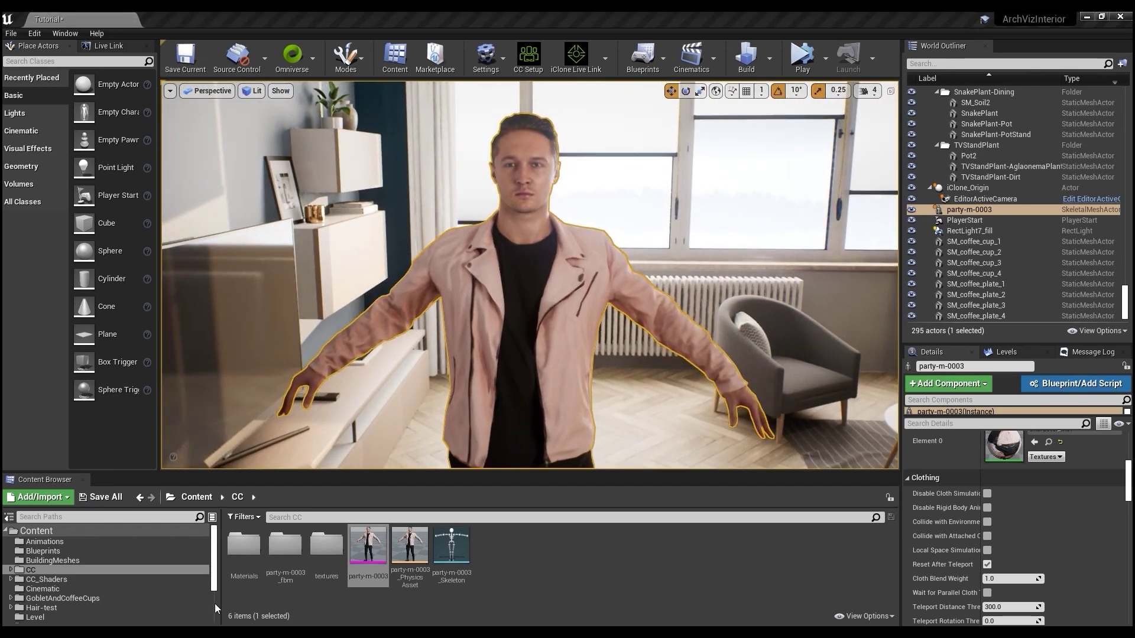
Import waiting_talk_295492.fbx as an animation without auto setup, keeping Animated Time length.
key("alt+Tab")
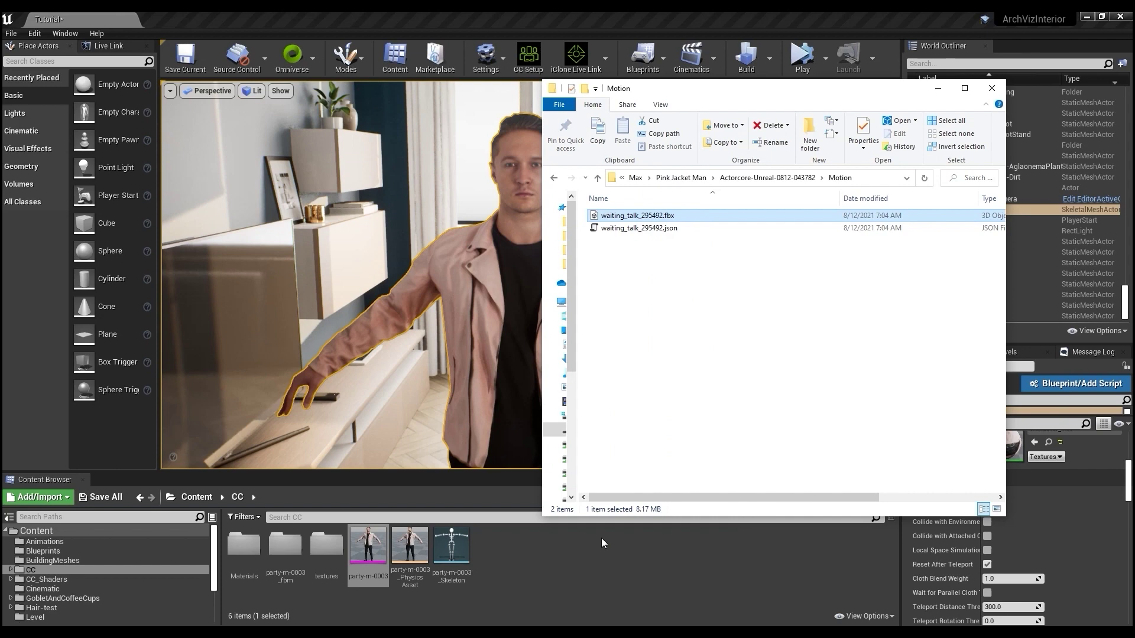
left_click_drag(601, 543, 601, 542)
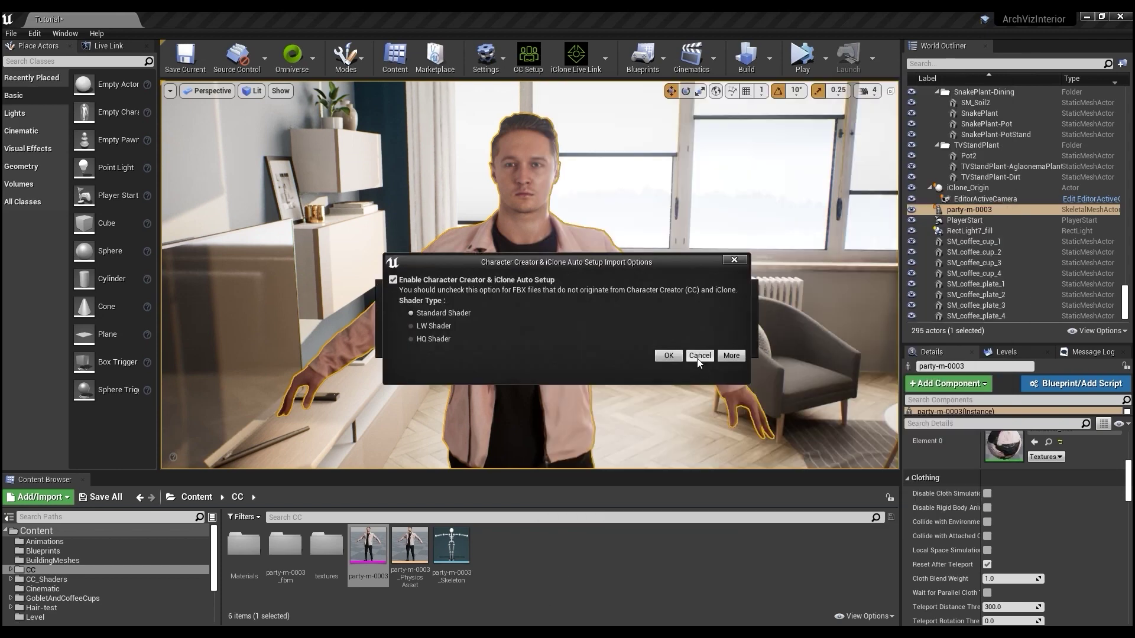
left_click(699, 356)
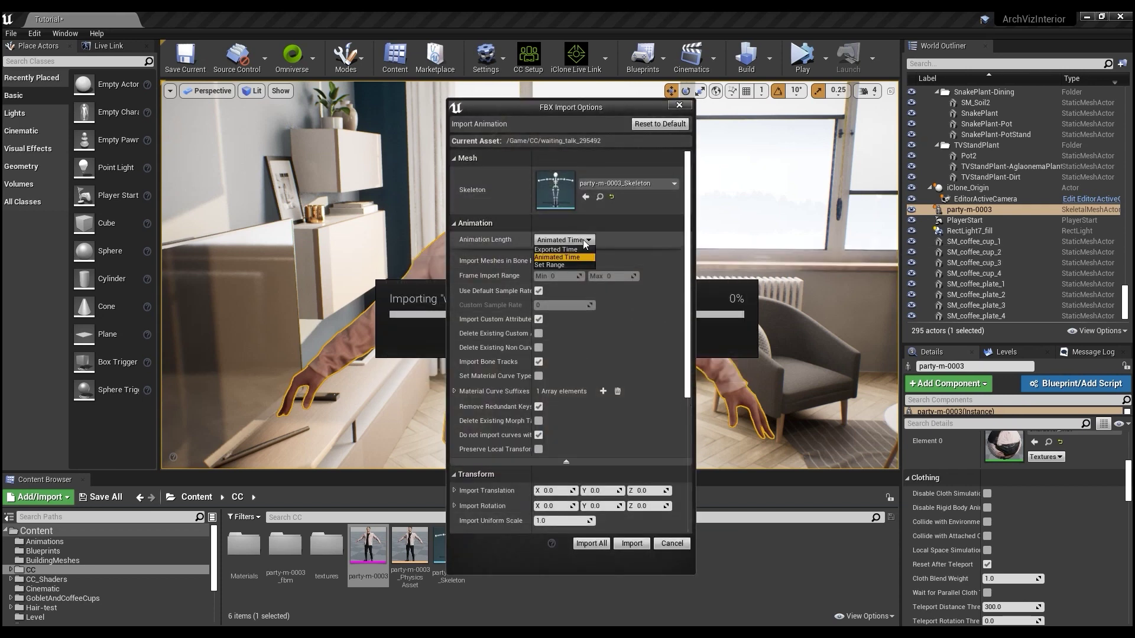
left_click(559, 257)
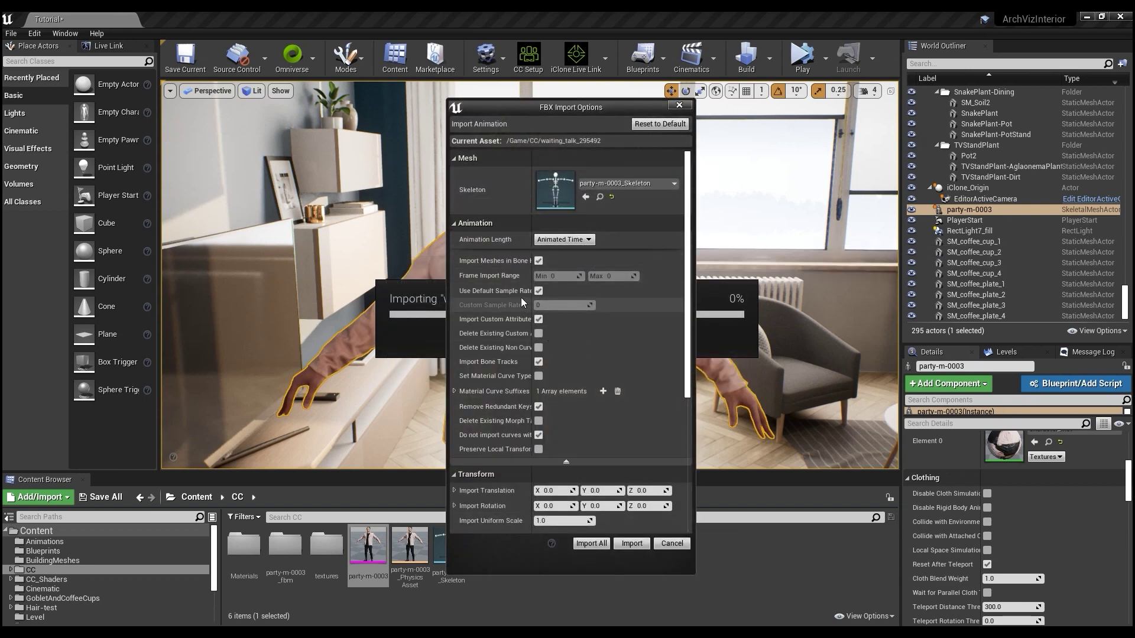
left_click_drag(531, 226, 552, 226)
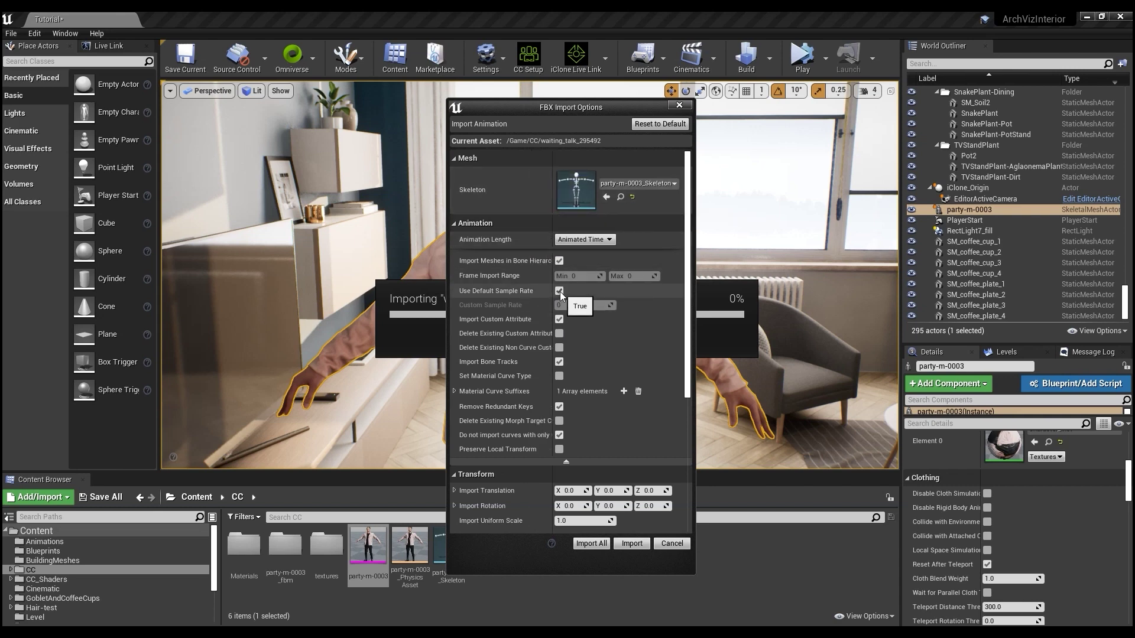
scroll(681, 429, "down", 5)
scroll(679, 429, "up", 6)
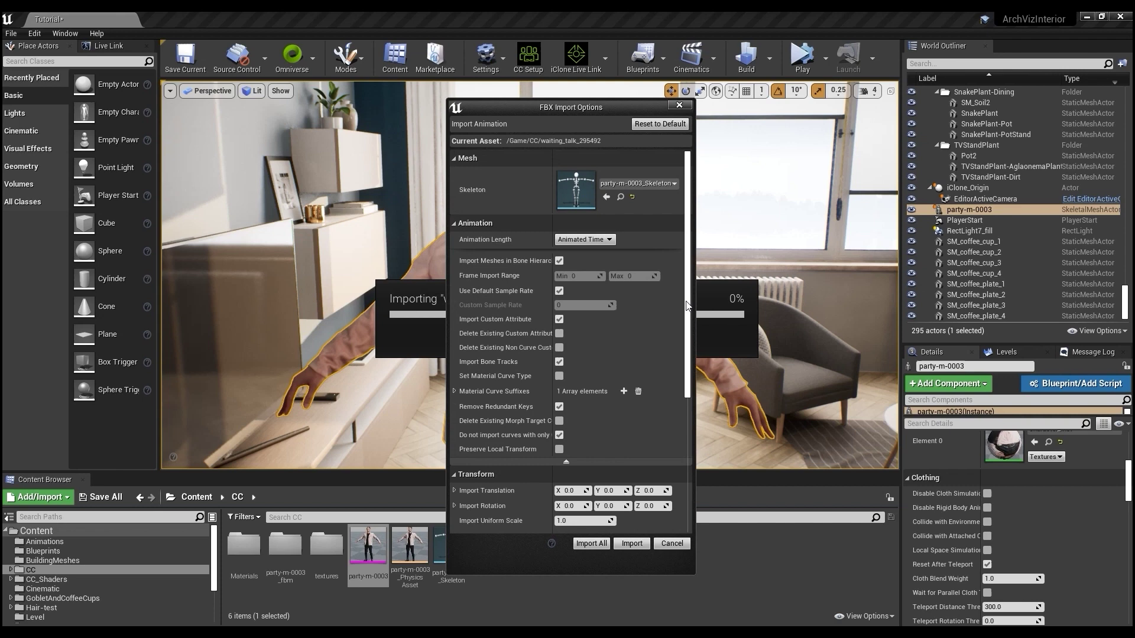
left_click(633, 543)
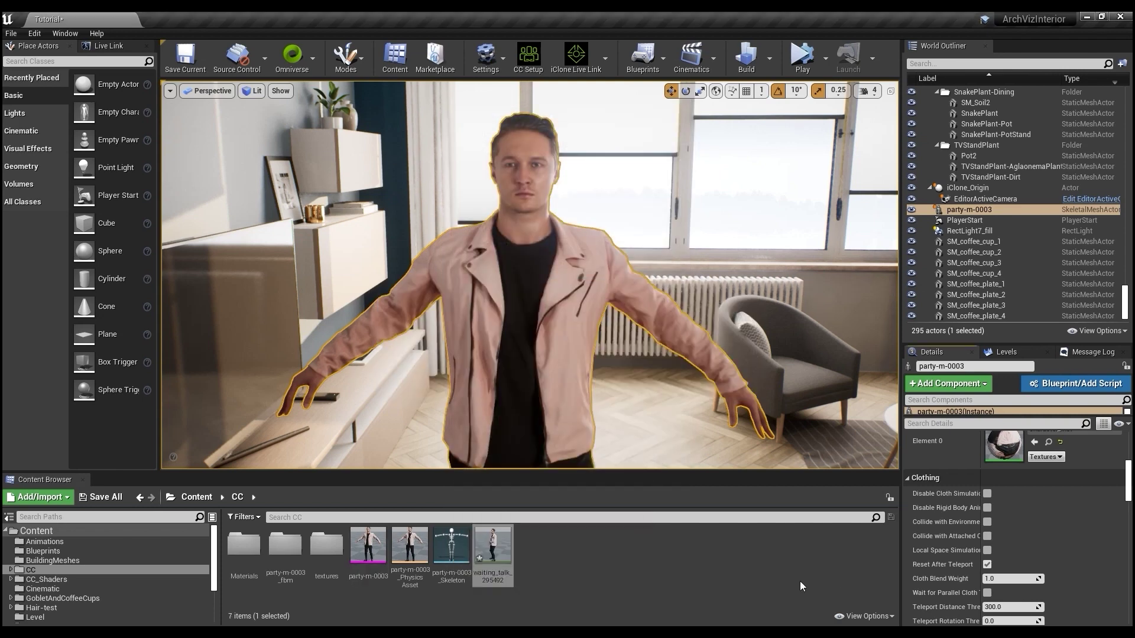
Preview waiting_talk_295492 in a maximized animation editor, orbiting the view, then return to the level.
double_click(494, 542)
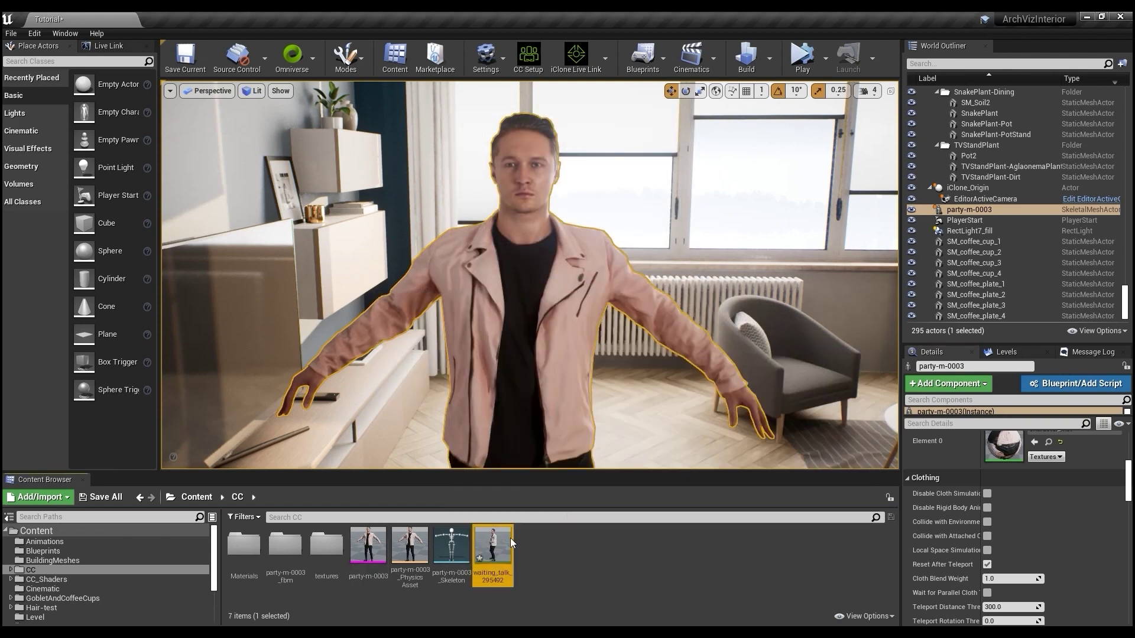
double_click(712, 165)
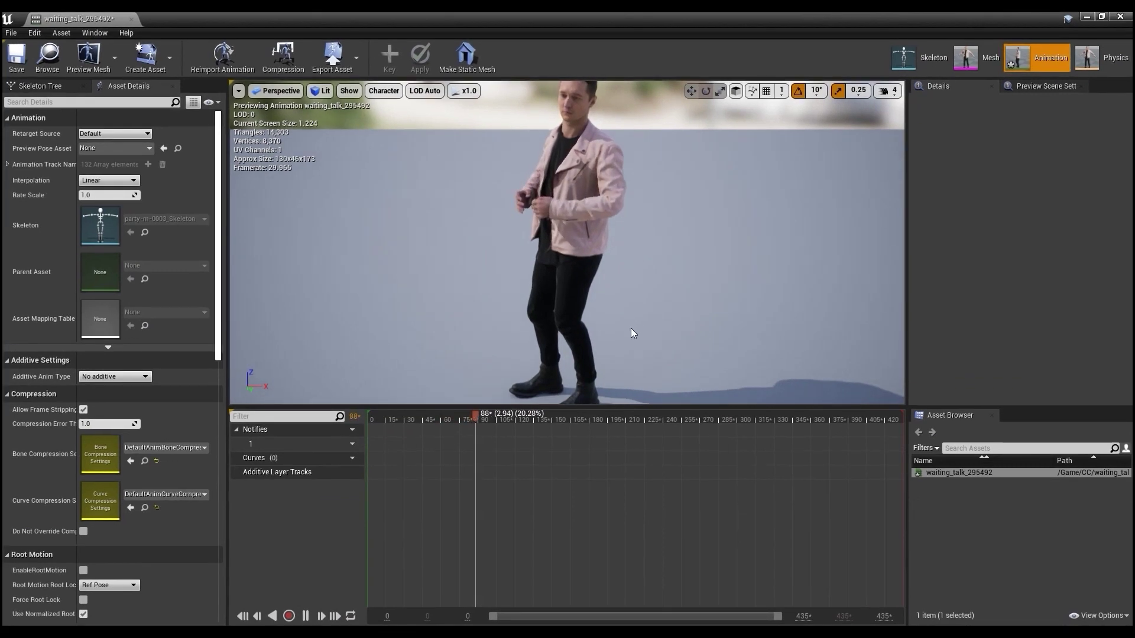
left_click_drag(630, 328, 659, 328)
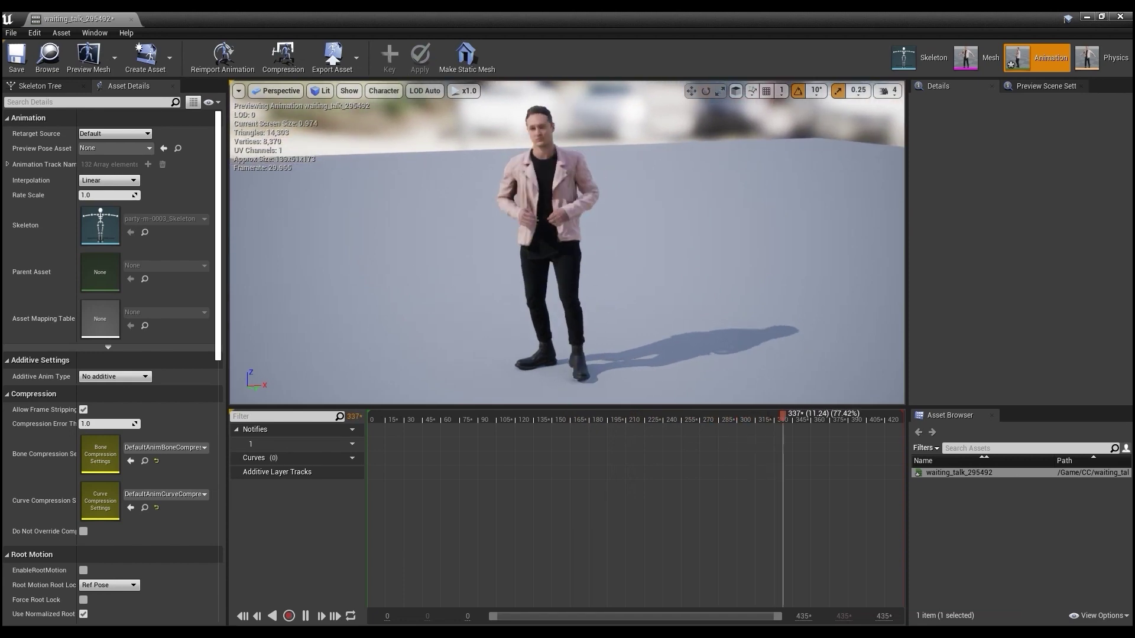
left_click(1119, 17)
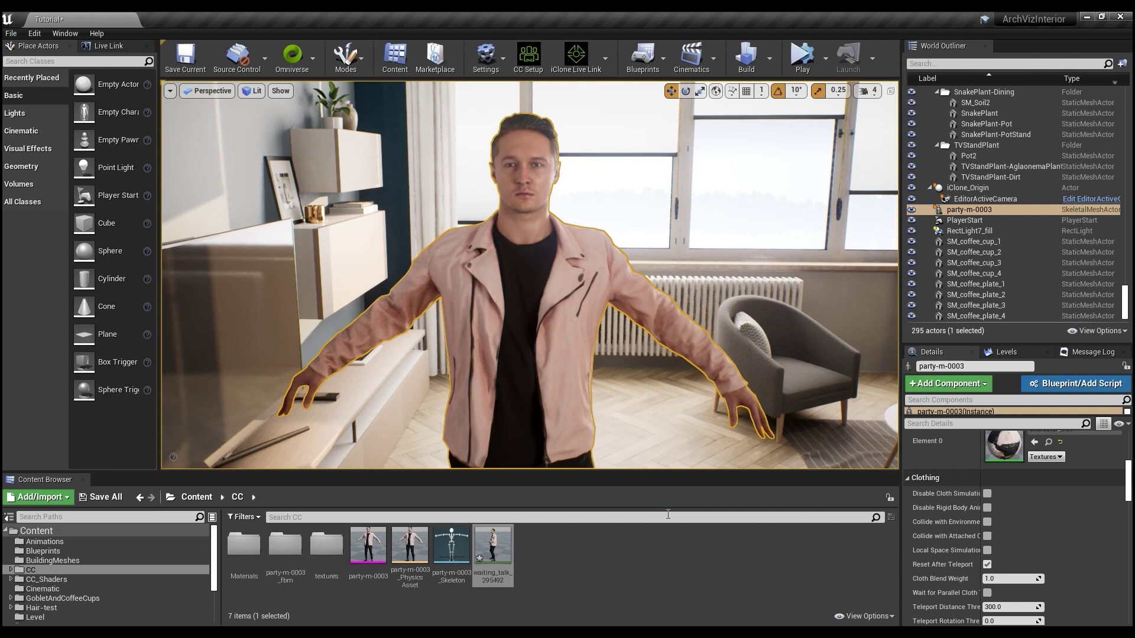
Set party-m-0003 to Use Animation Asset with waiting_talk_295492 as Anim to Play.
left_click_drag(1130, 482, 1131, 456)
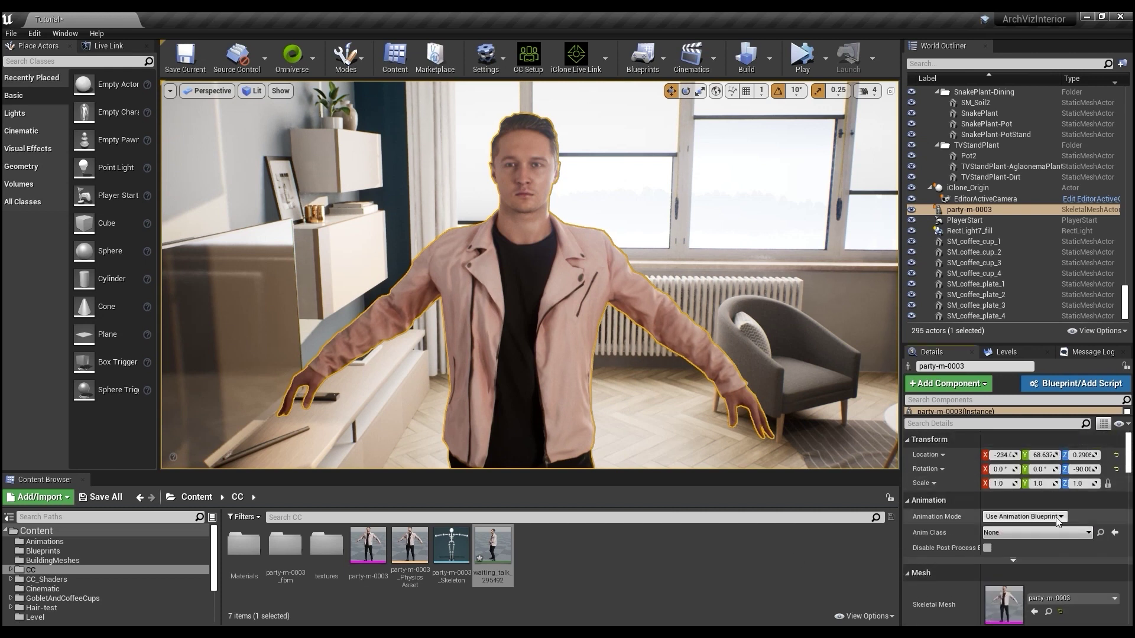
left_click(1002, 533)
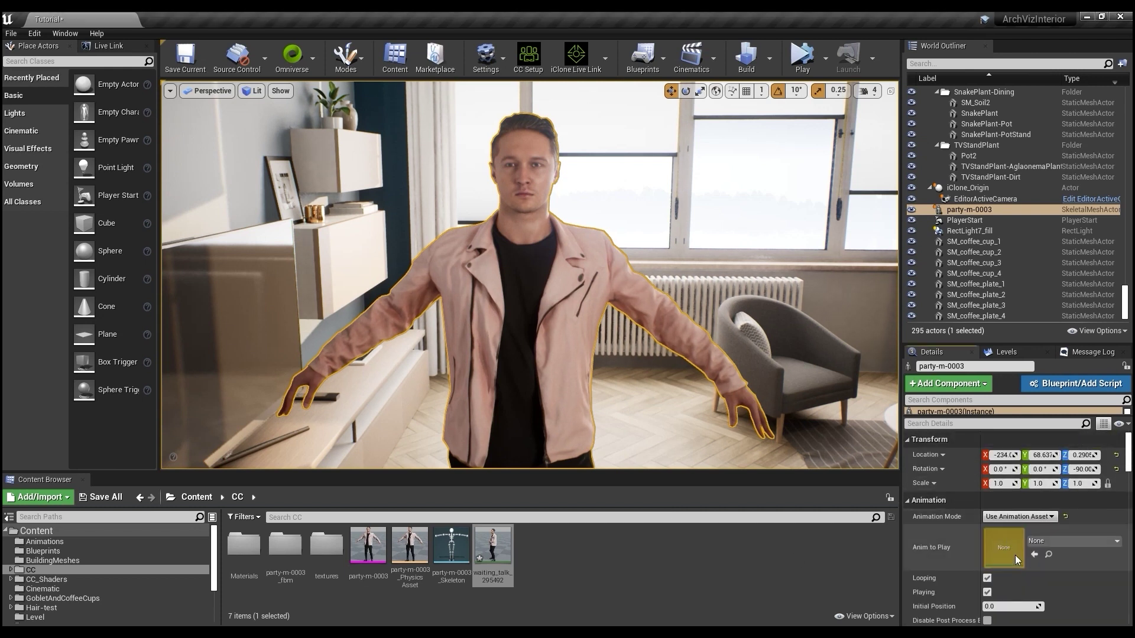
left_click(1052, 539)
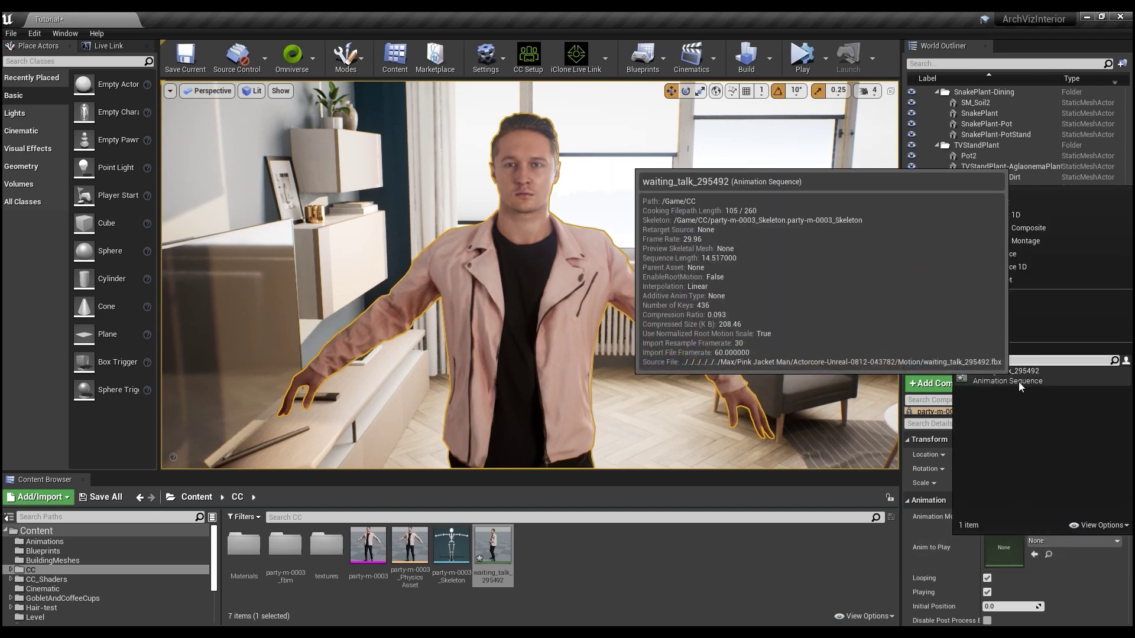
left_click(700, 546)
left_click_drag(499, 544, 1027, 542)
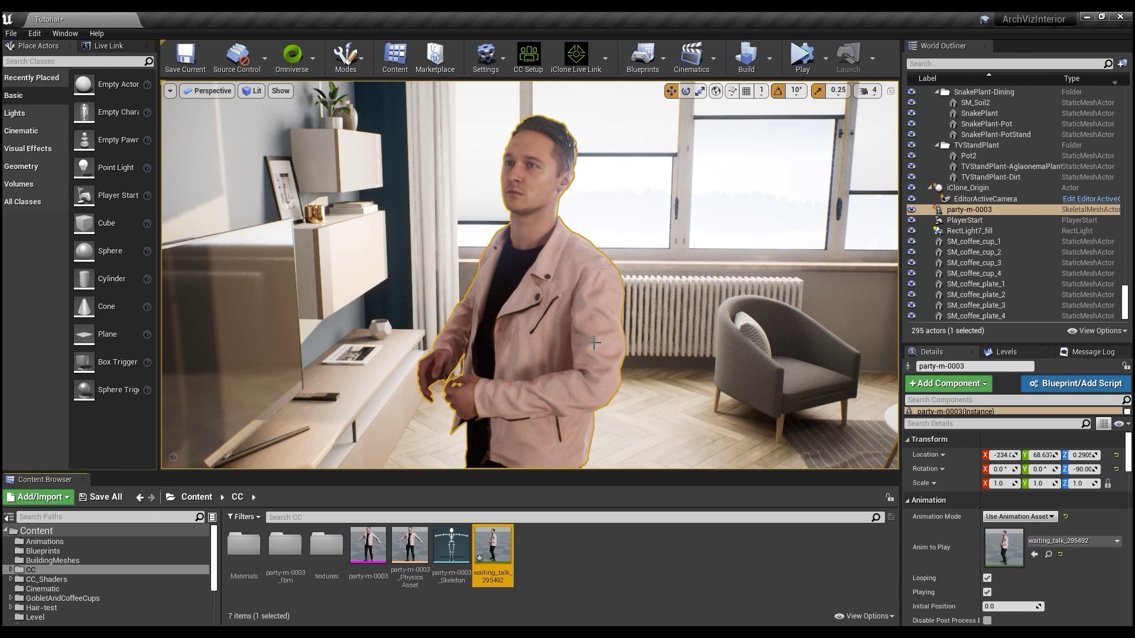
Rotate the character to -140° on Z and start a play test.
scroll(594, 342, "down", 5)
key("e")
left_click_drag(550, 408, 517, 393)
scroll(532, 366, "up", 5)
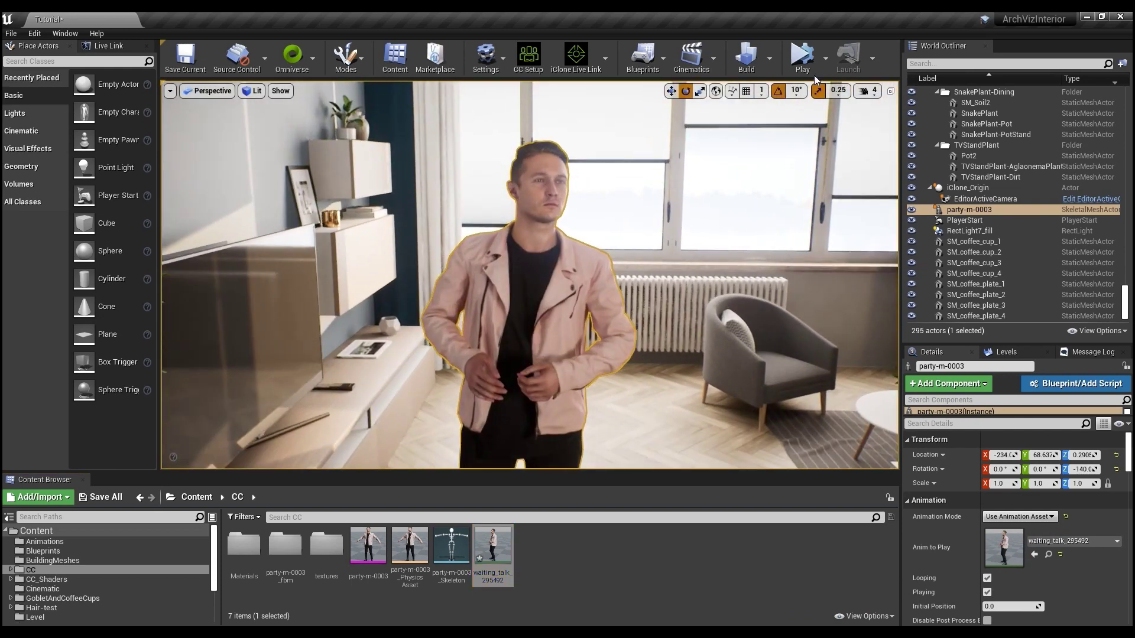
left_click(800, 59)
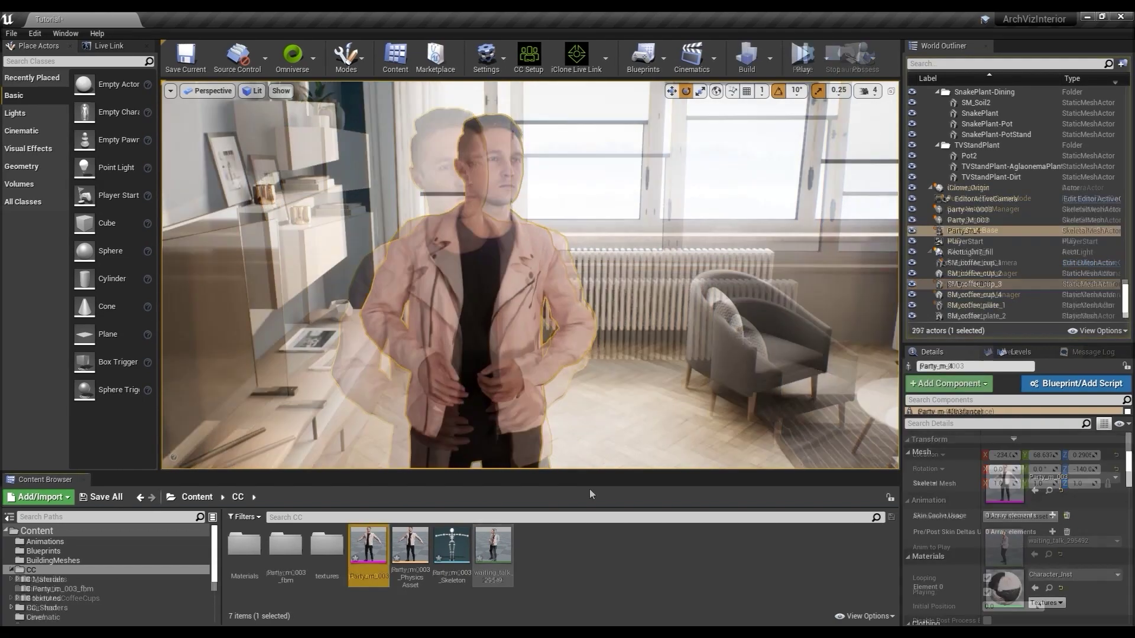
Open the Party_m_003 skeletal mesh and try the Tight-O morph, then reset it to 0.
double_click(368, 547)
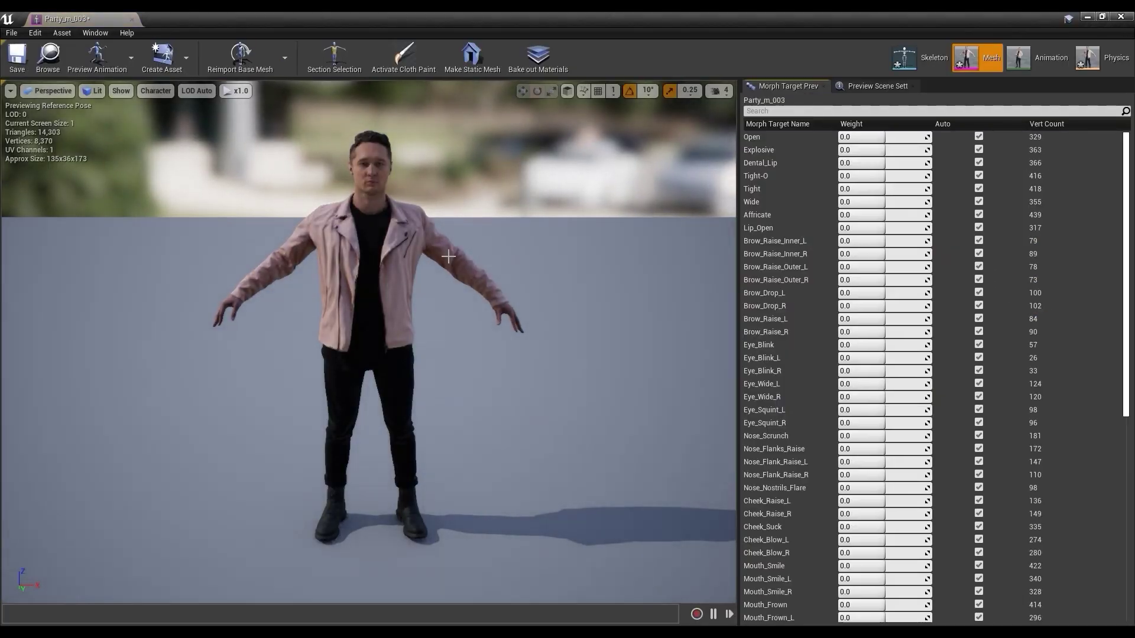
scroll(496, 283, "up", 5)
scroll(496, 282, "up", 3)
scroll(1015, 195, "down", 10)
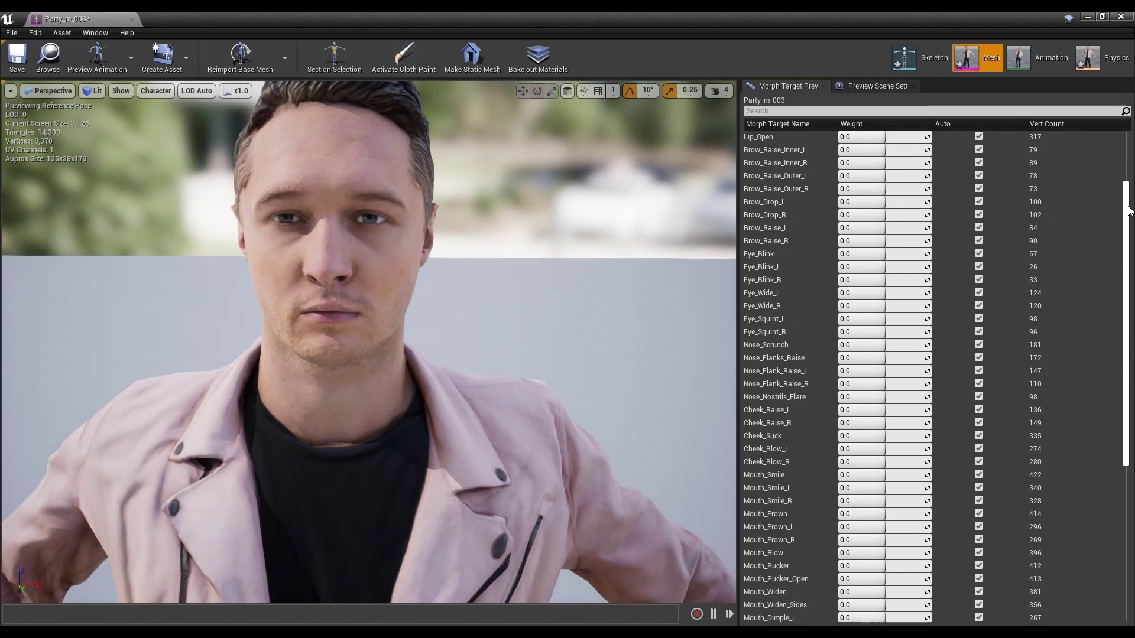
scroll(1105, 329, "up", 10)
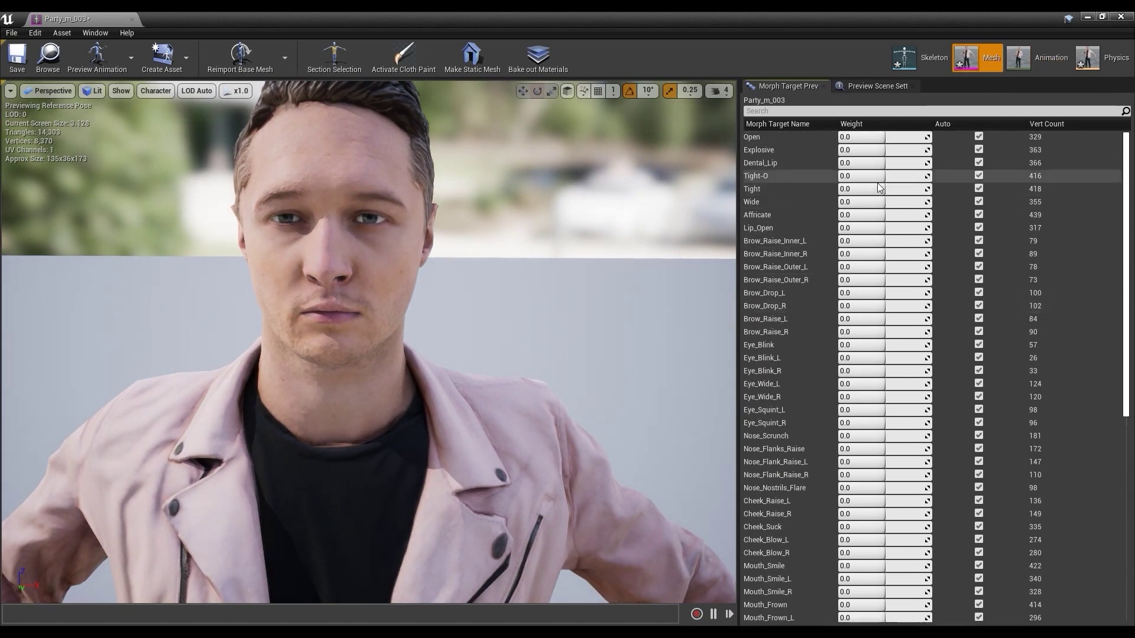
mouse_move(863, 176)
left_mouse_down()
mouse_move(910, 175)
mouse_move(881, 176)
left_mouse_up()
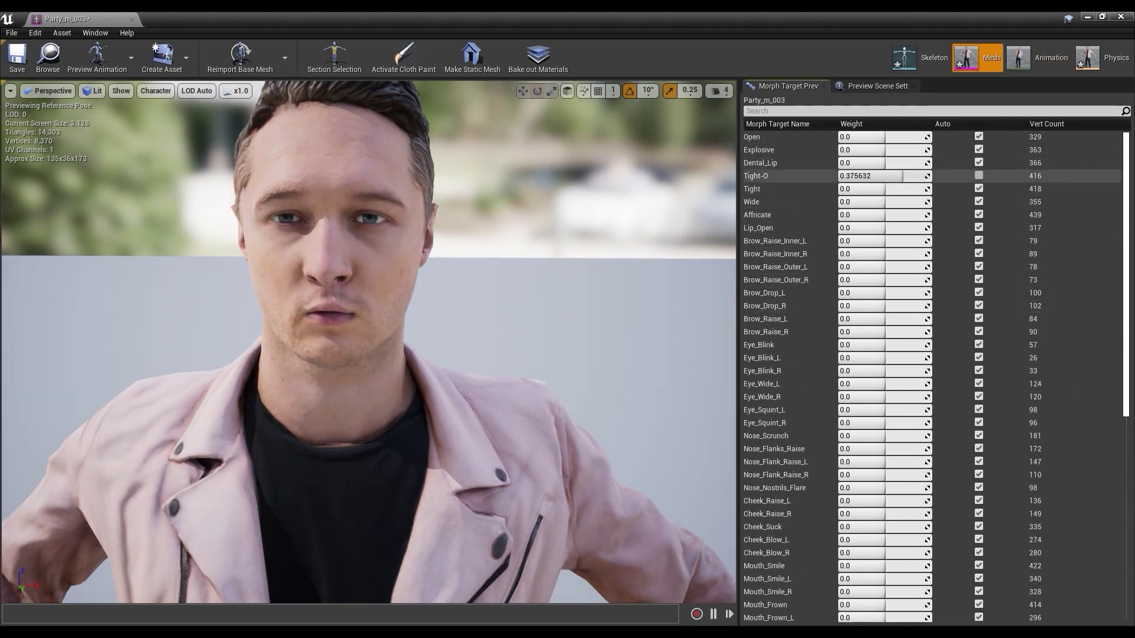
type("0")
key("Return")
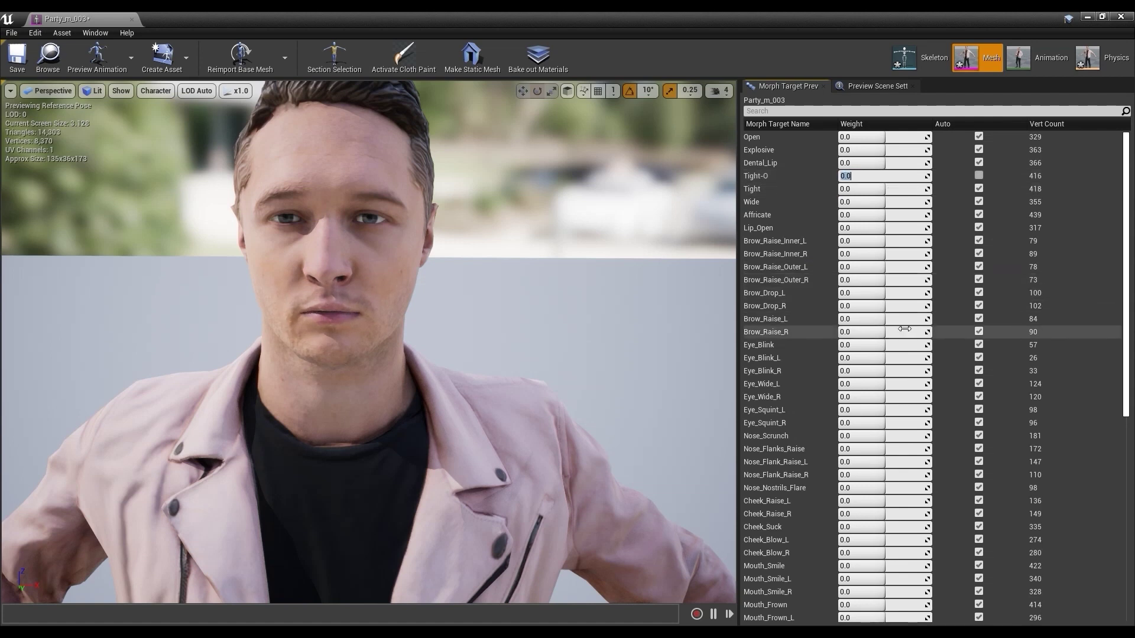
Set Mouth_Smile to 0, lower Mouth_Smile_L, and raise the Eye_Blink weight.
scroll(1129, 331, "down", 5)
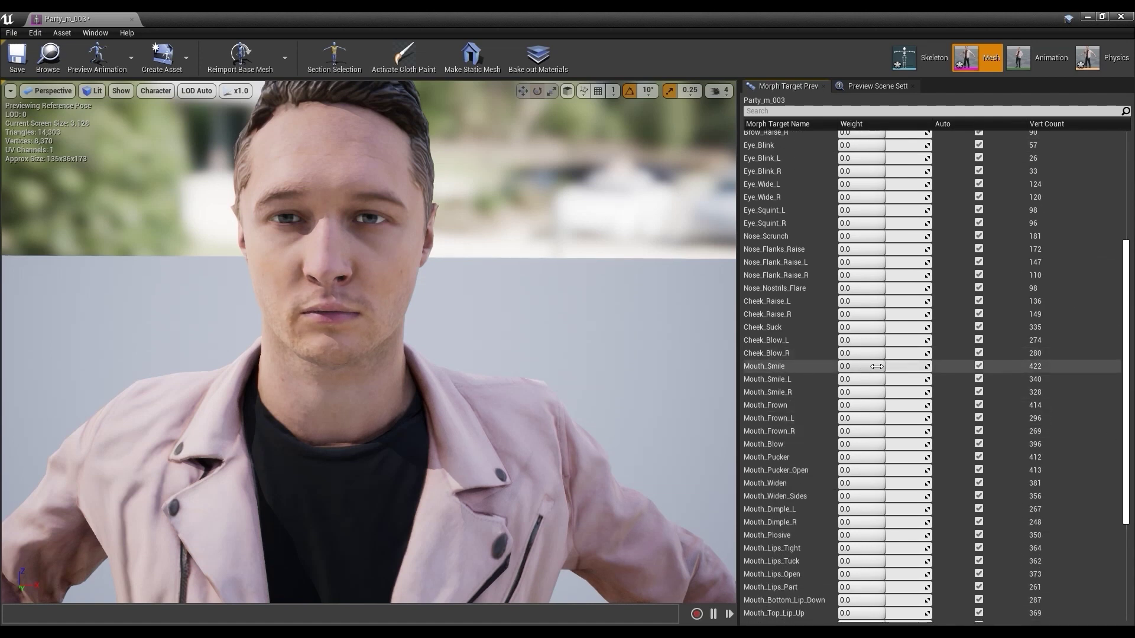
left_click_drag(875, 366, 812, 366)
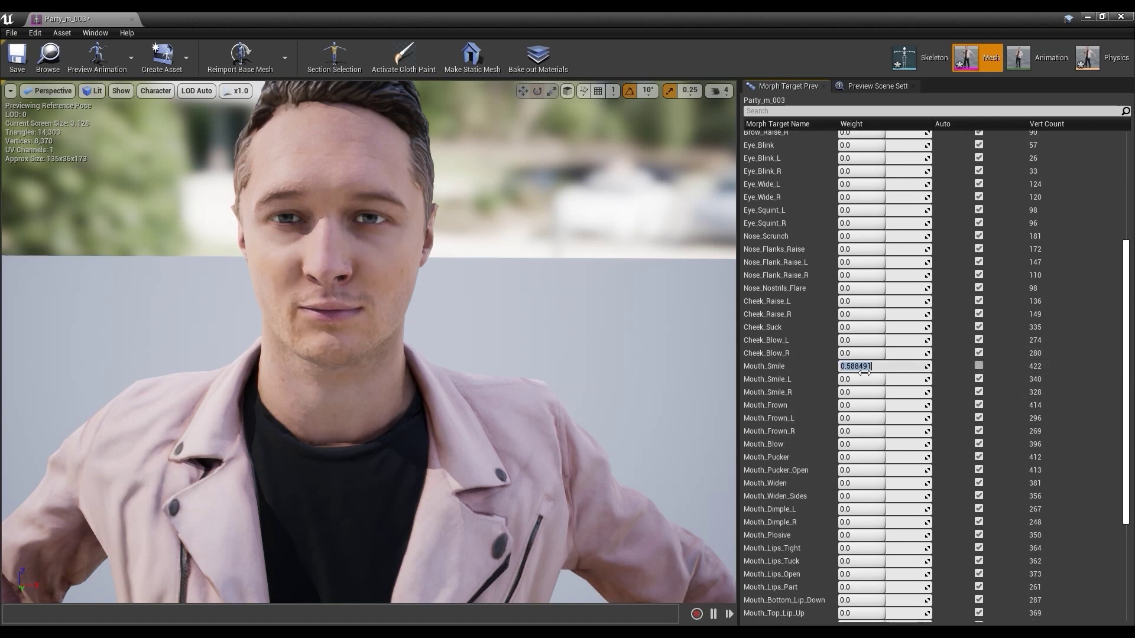
type("0")
key("Return")
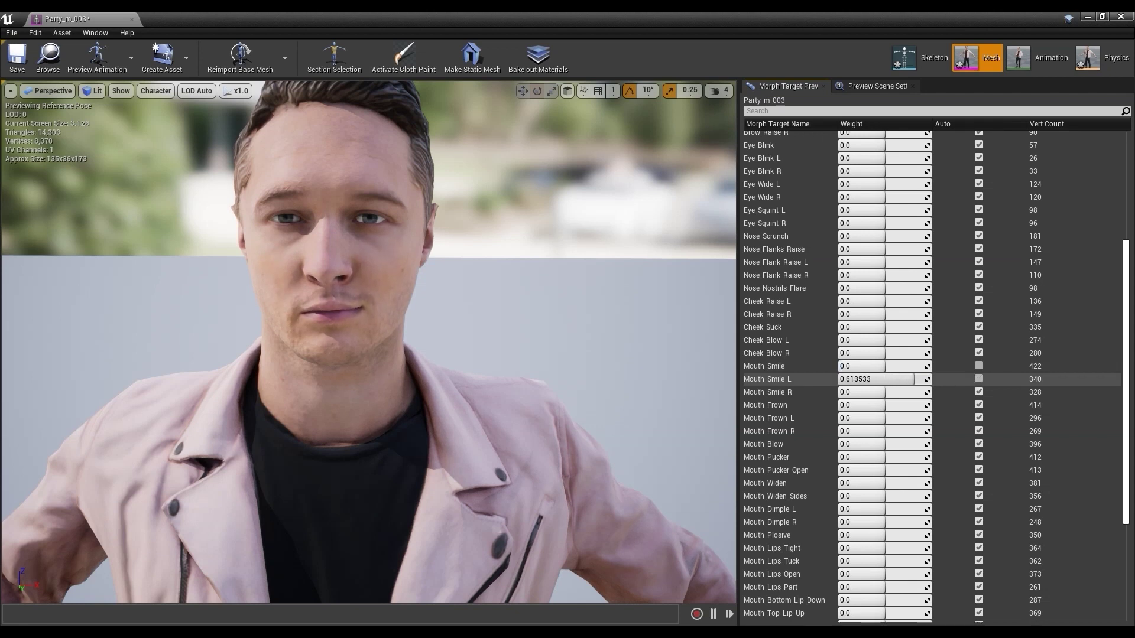
left_click_drag(874, 379, 839, 379)
scroll(821, 247, "up", 2)
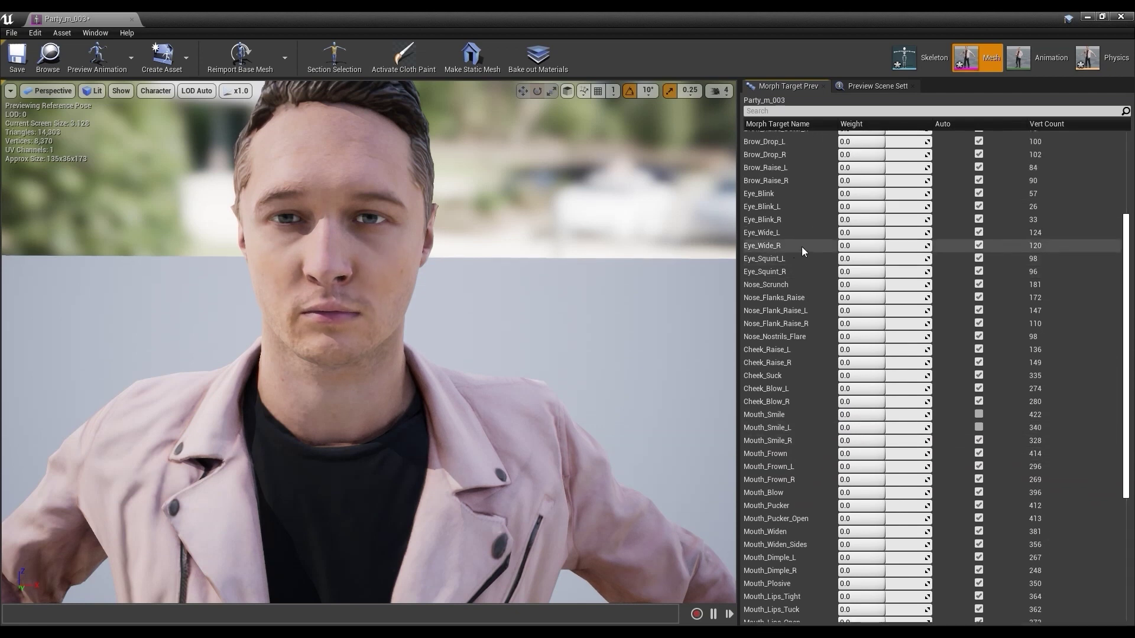
left_click_drag(877, 195, 927, 195)
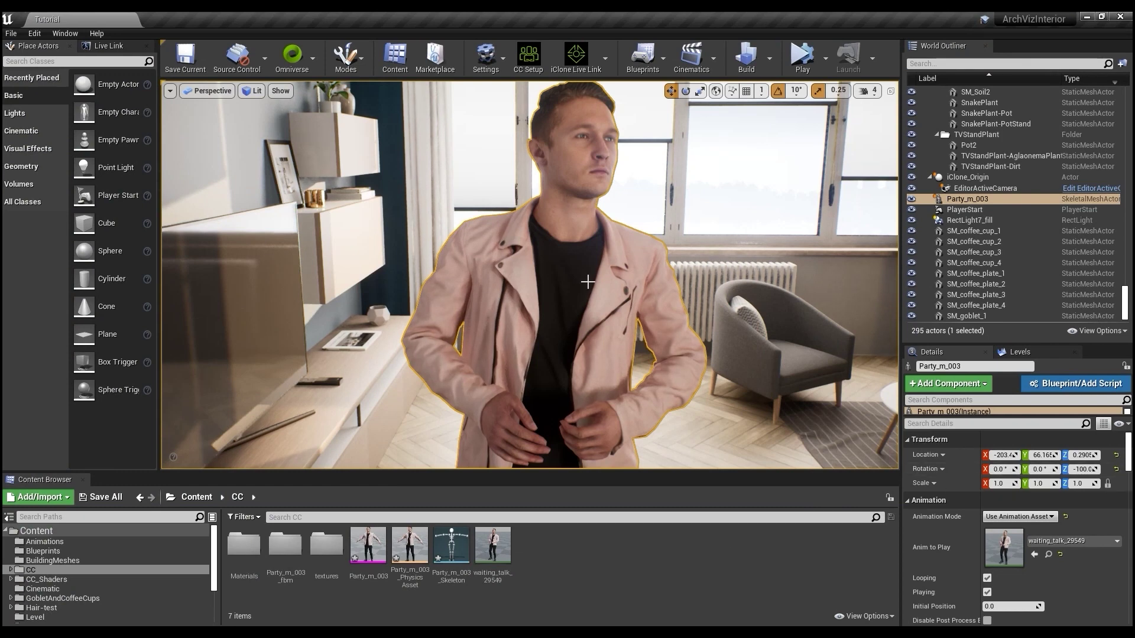
Convert the character into Party_m_003_Blueprint as a new subclass and show its Event Graph.
left_click(1079, 383)
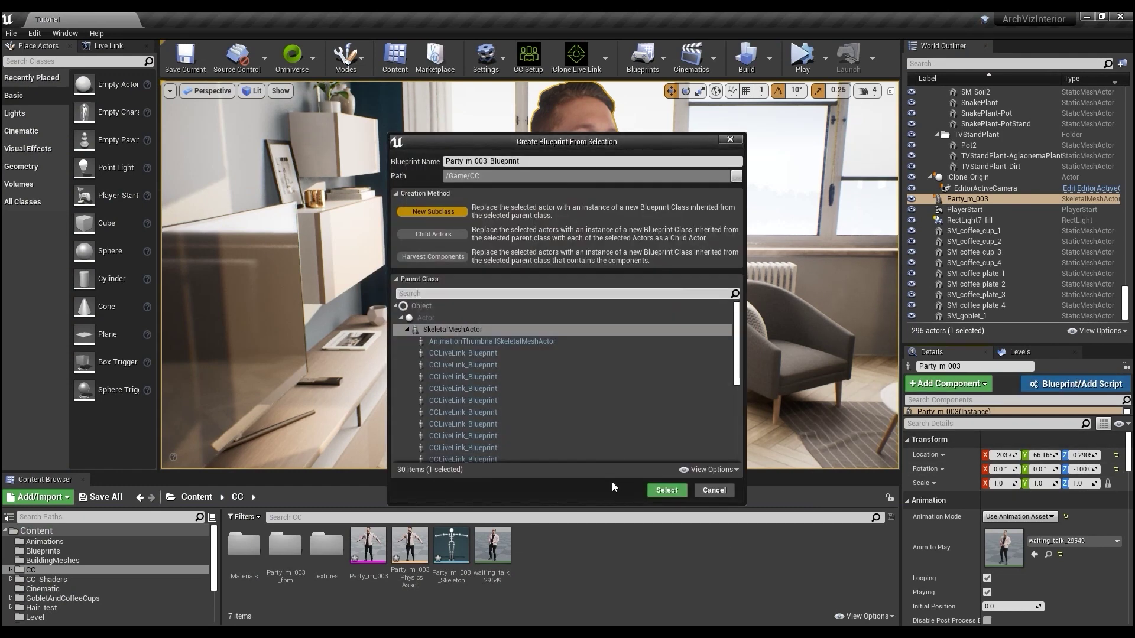
left_click(668, 491)
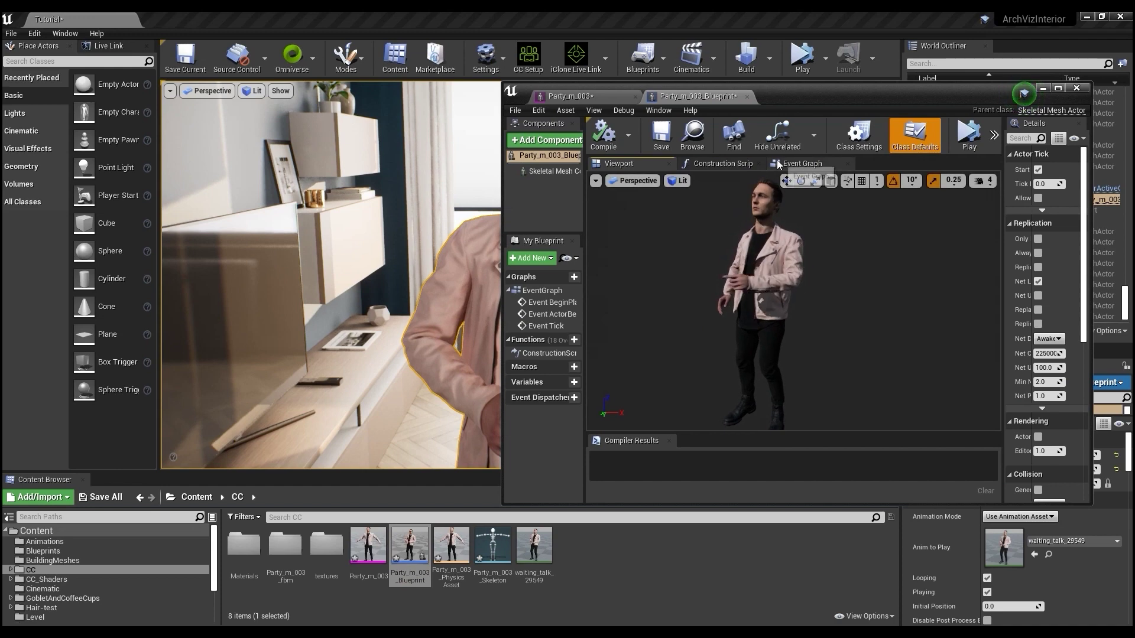
left_click(778, 165)
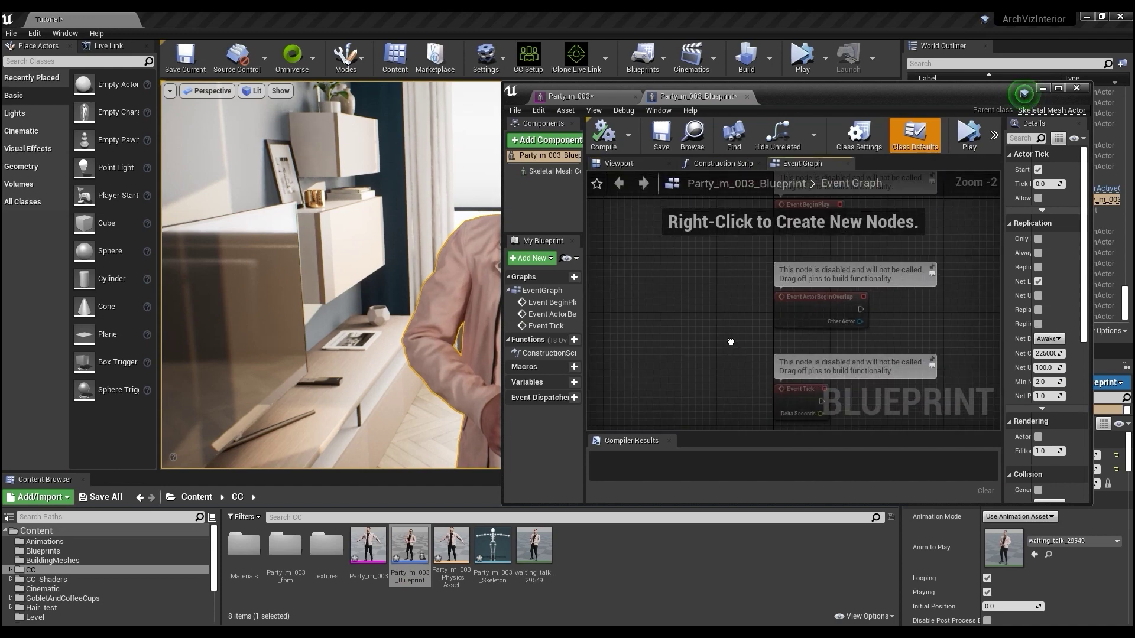
Add a Set Morph Target node and arrange it beside the Skeletal Mesh component node.
right_click_drag(730, 342, 792, 318)
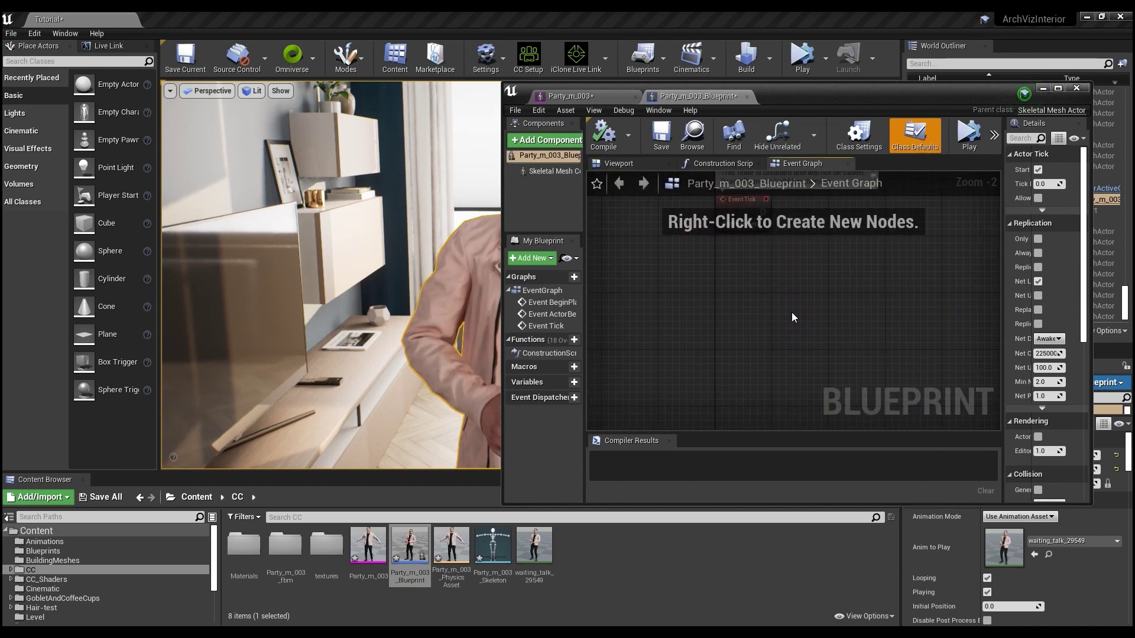
right_click(755, 288)
type("se")
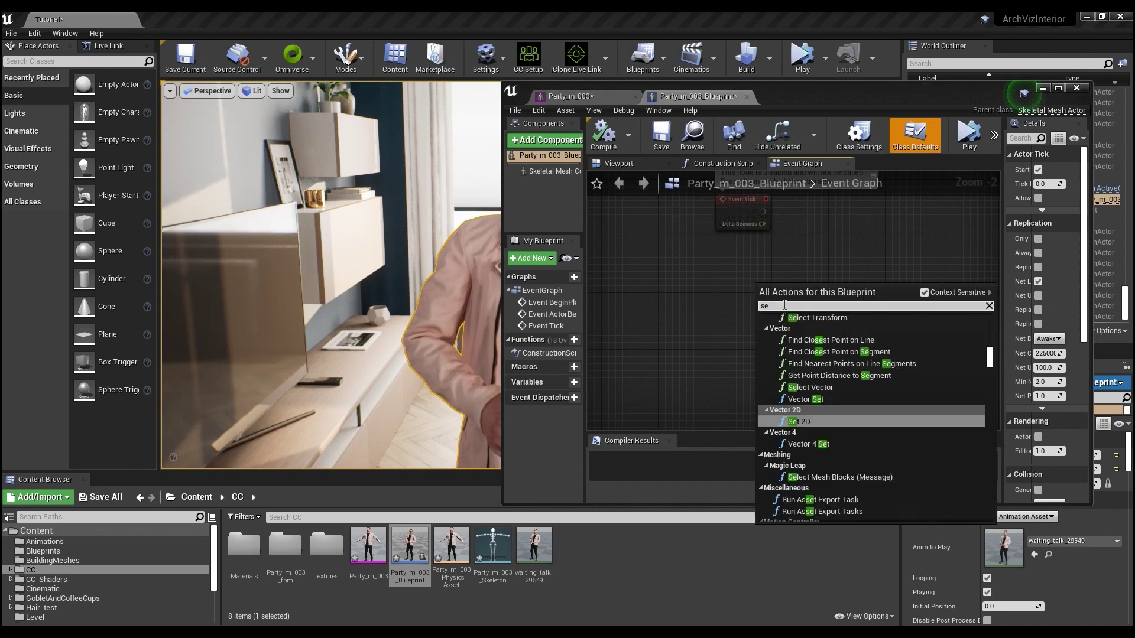
type("t mor")
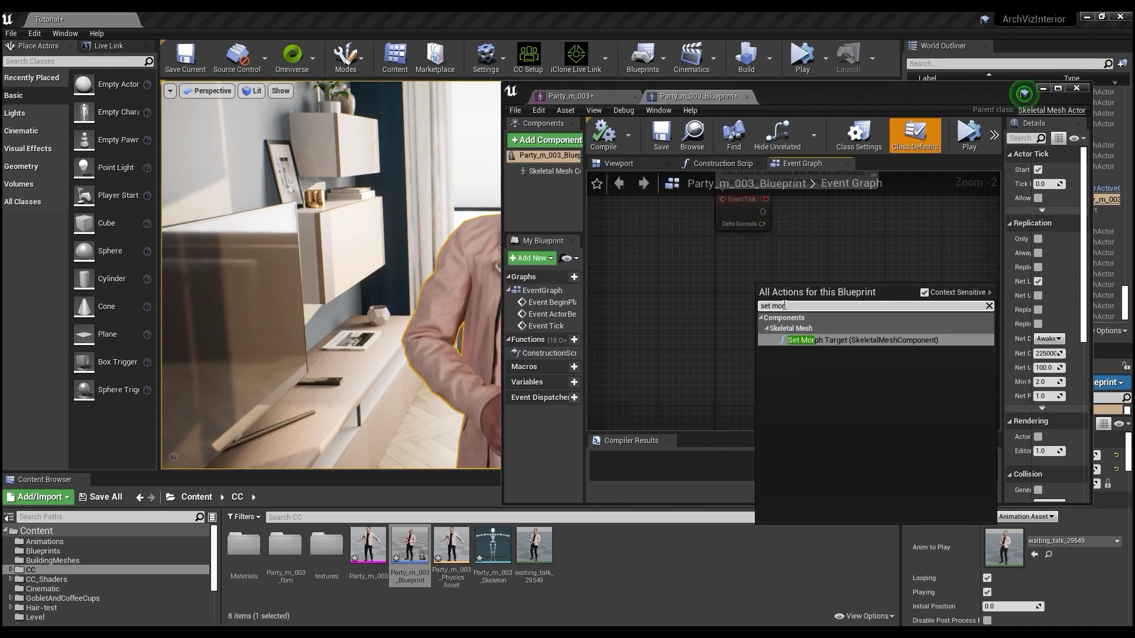
key("Return")
left_click_drag(791, 292, 845, 286)
left_click_drag(680, 277, 684, 381)
Add a Timeline node (Timeline_0) to the Event Graph.
right_click(669, 246)
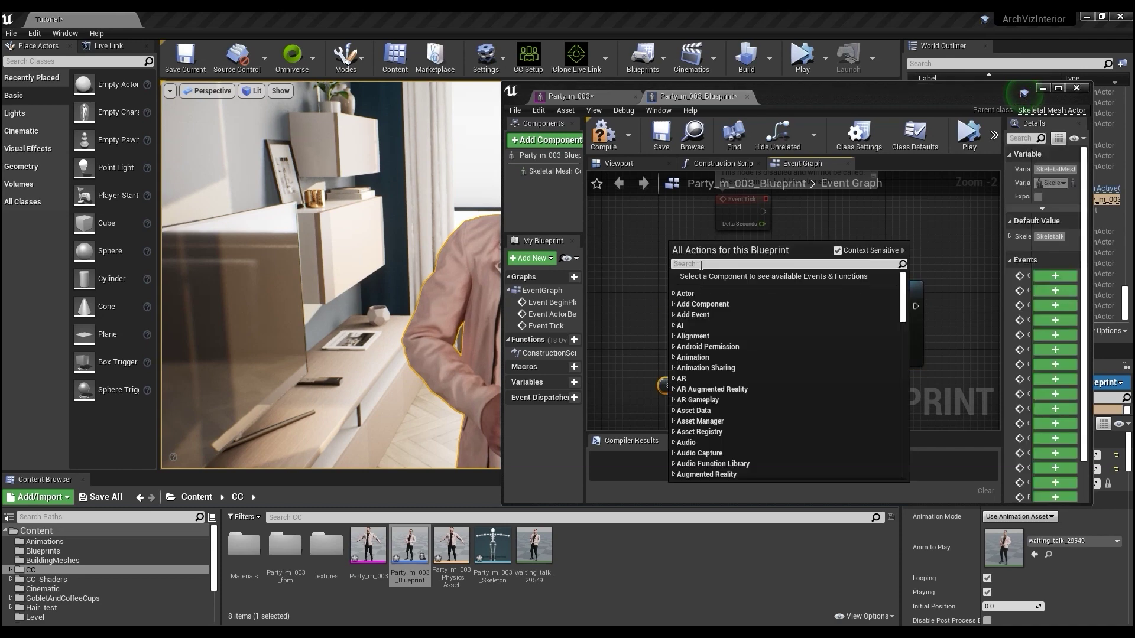
type("timeline")
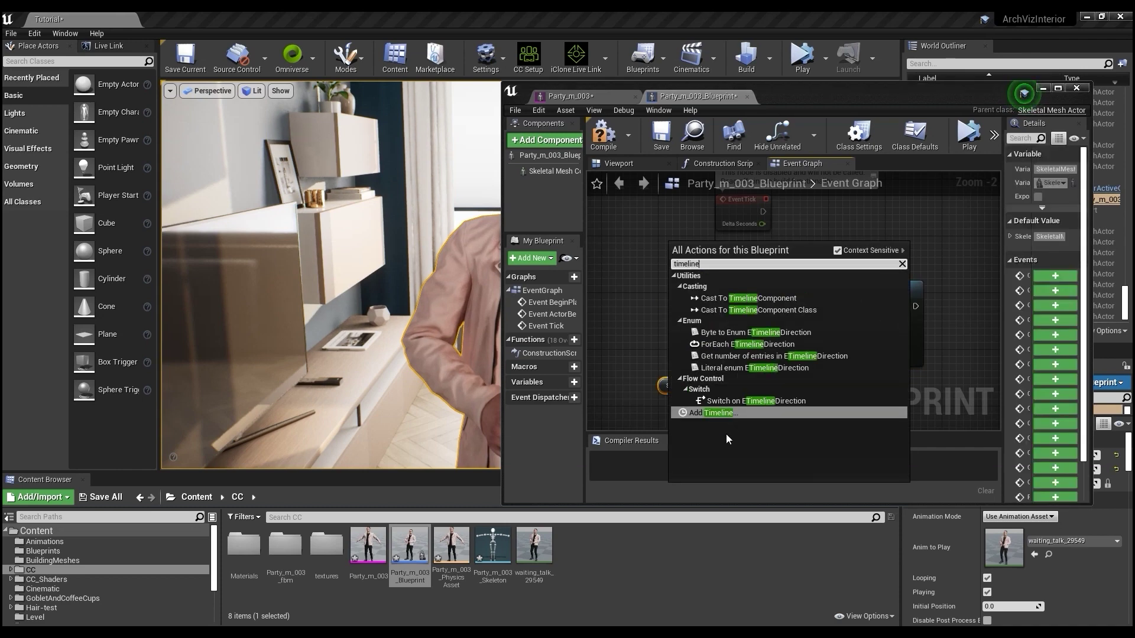
left_click(714, 414)
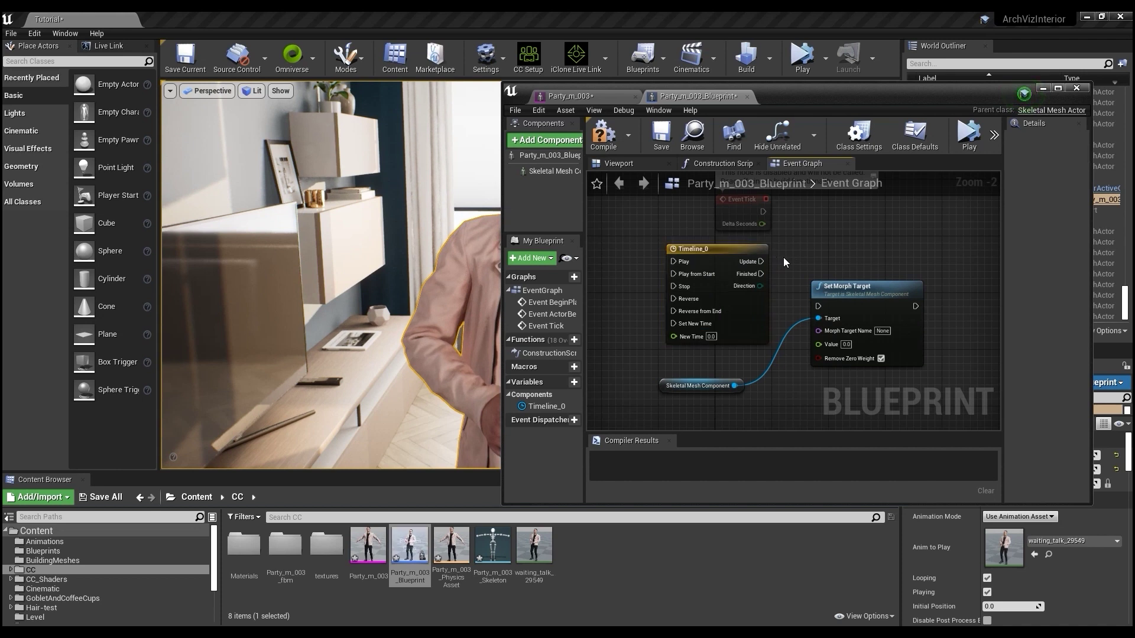
Add a float track named Blink to Timeline_0, then compile and save the blueprint.
double_click(714, 249)
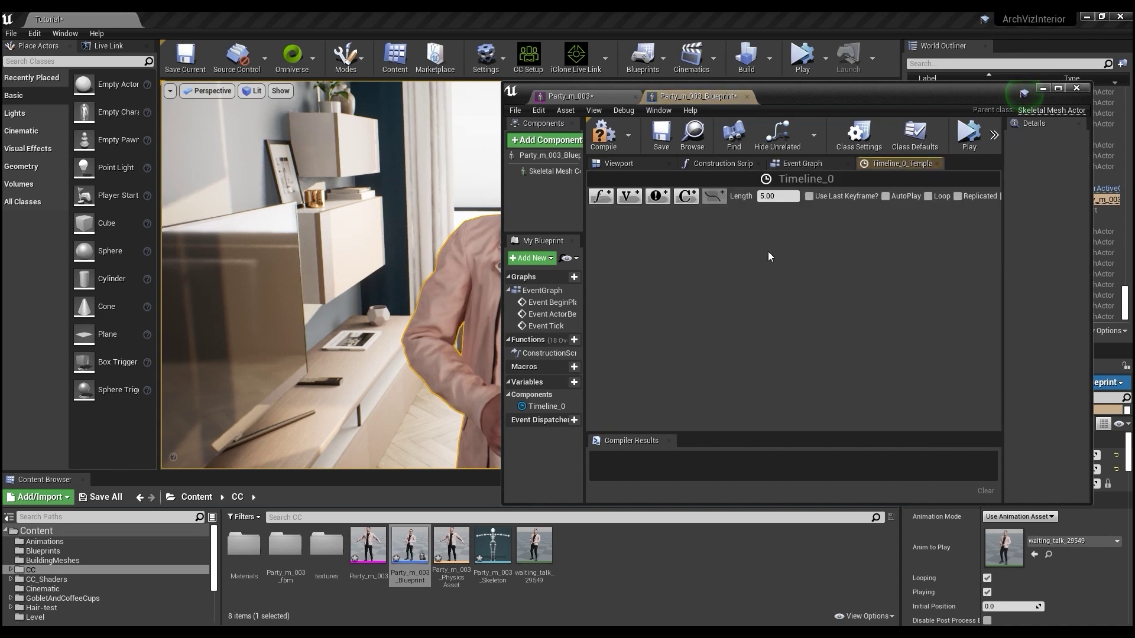
left_click(599, 197)
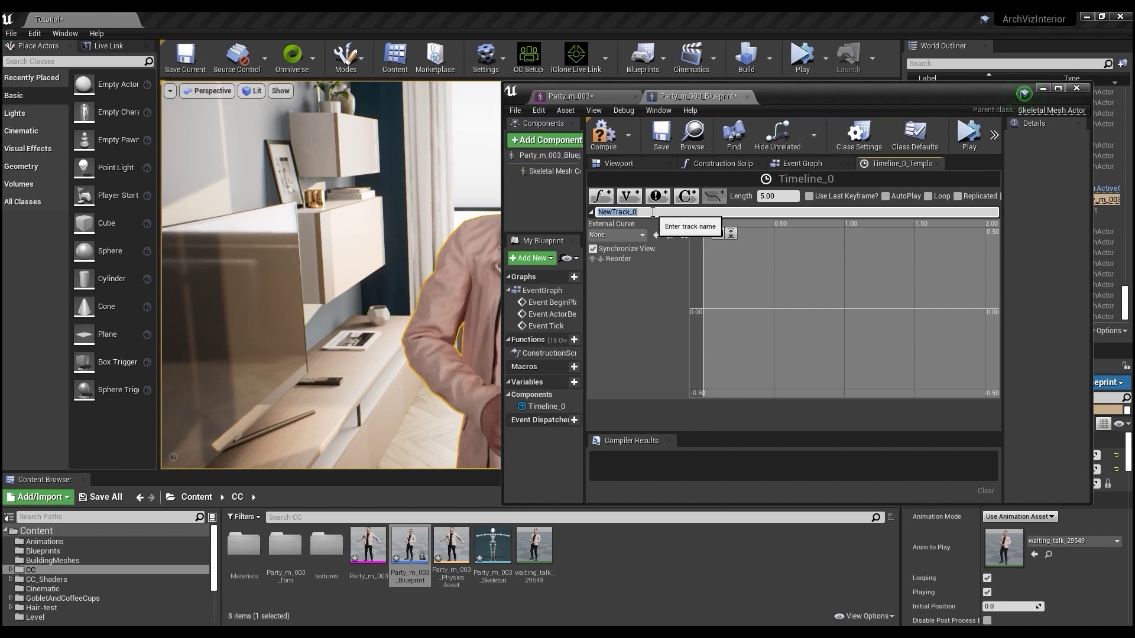
type("Blink")
key("Return")
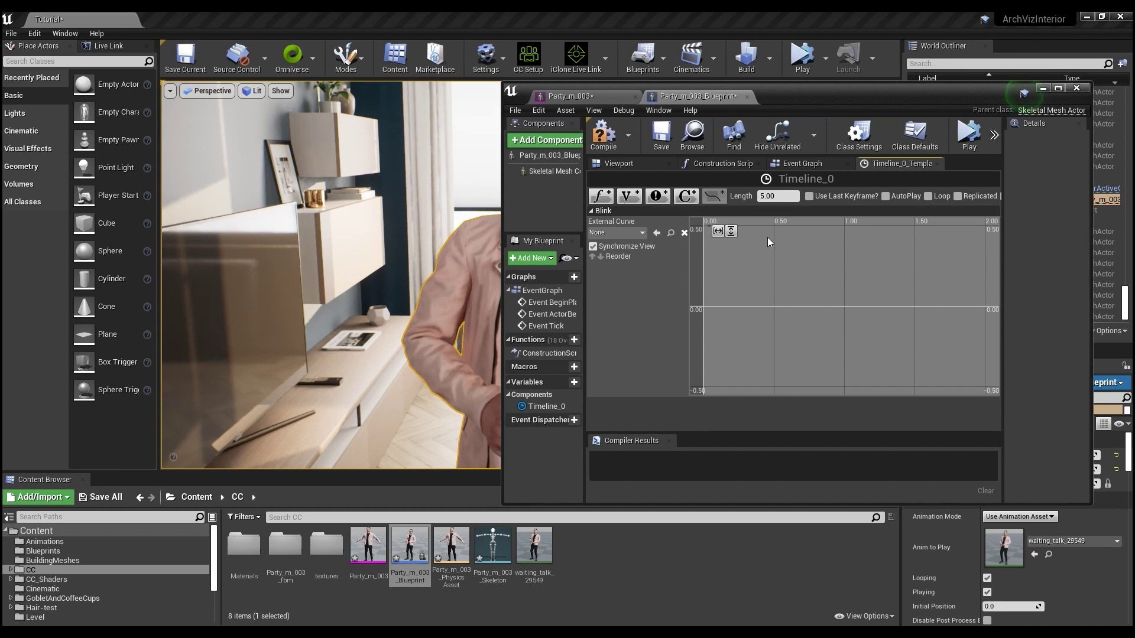
left_click(603, 135)
left_click(664, 135)
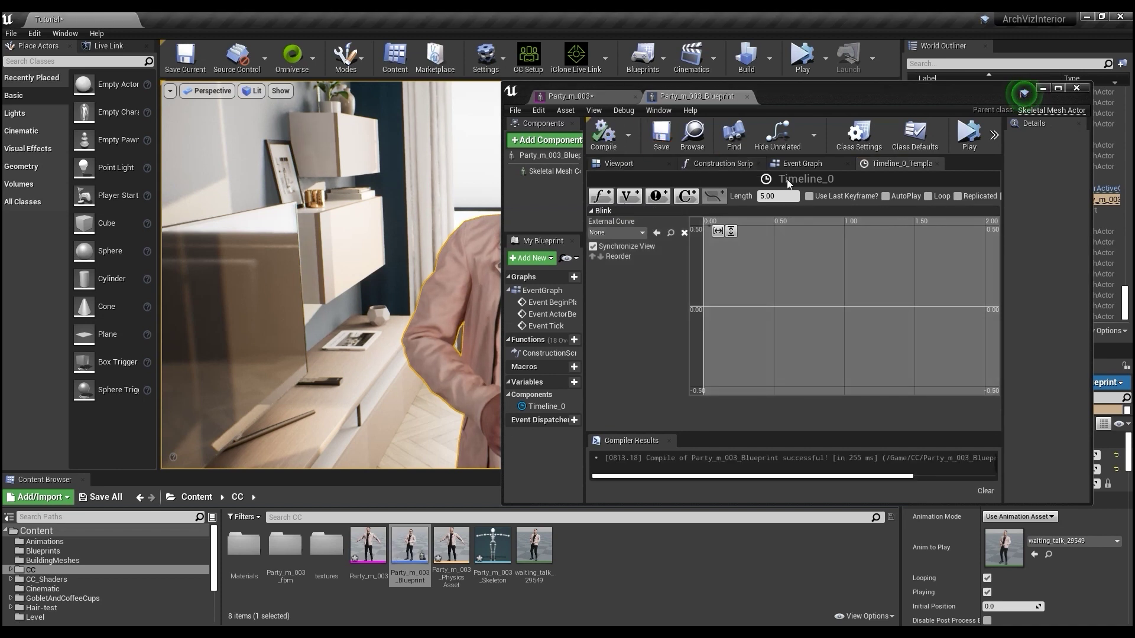
Connect Blink to the morph Value and Update to Set Morph Target's execution input.
left_click(827, 161)
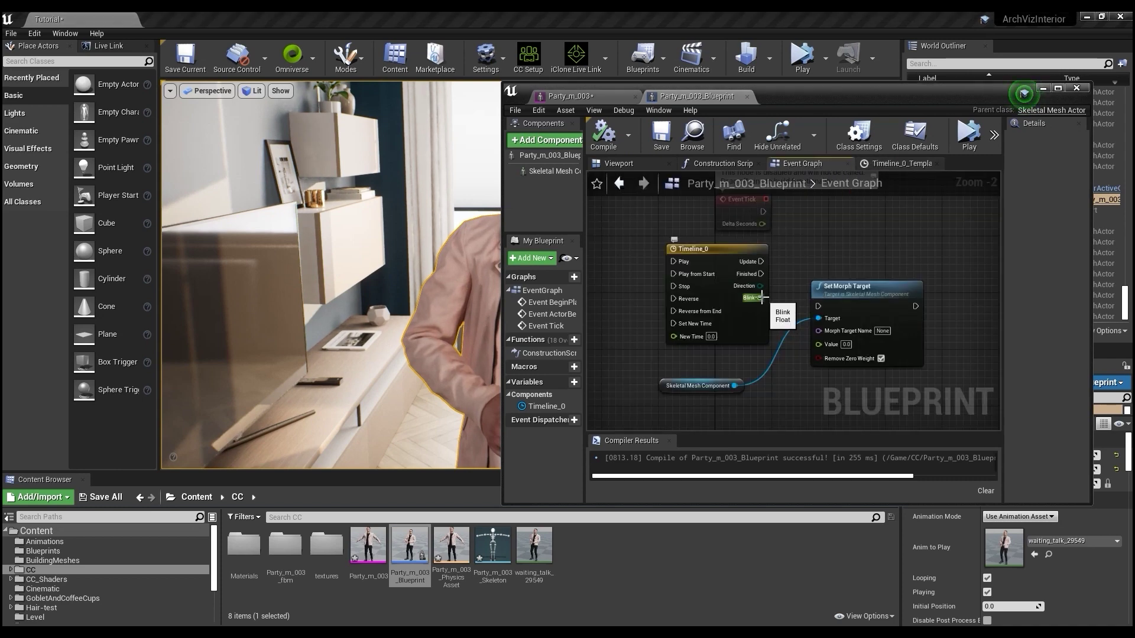
left_click_drag(813, 342, 819, 344)
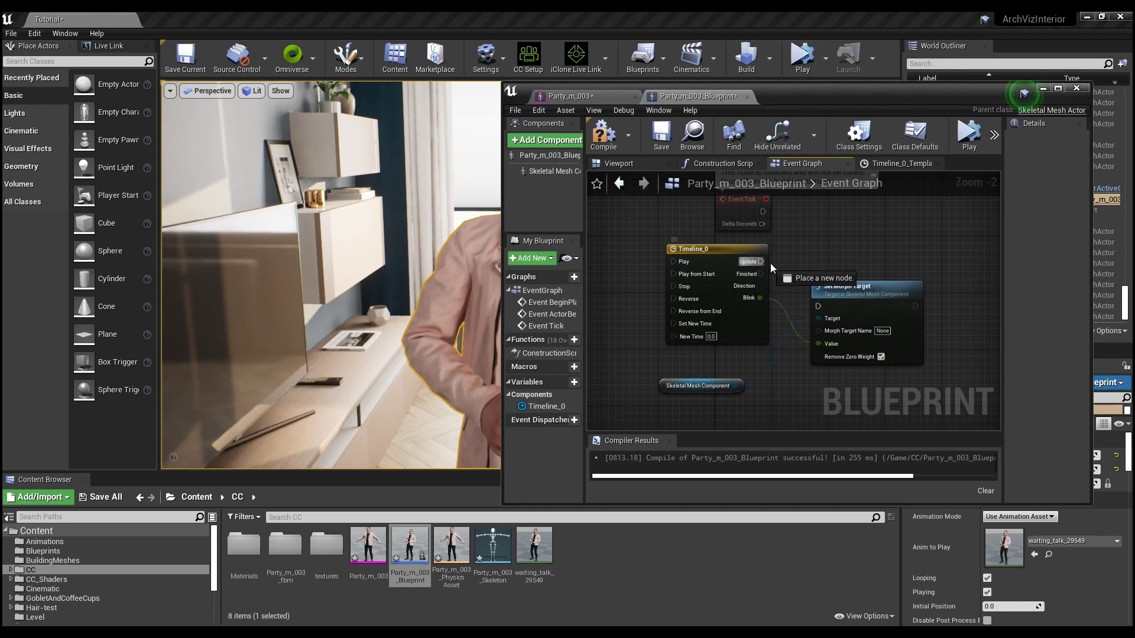
left_click_drag(816, 308, 819, 306)
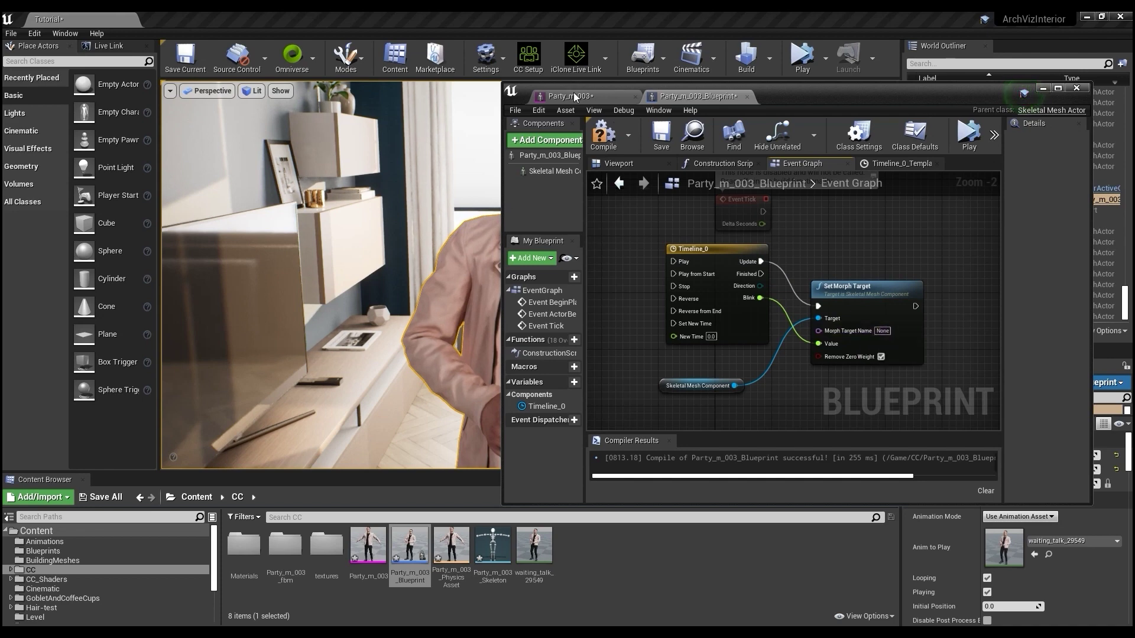
Copy the Eye_Blink name into Set Morph Target's Morph Target Name and reopen Timeline_0.
left_click(604, 95)
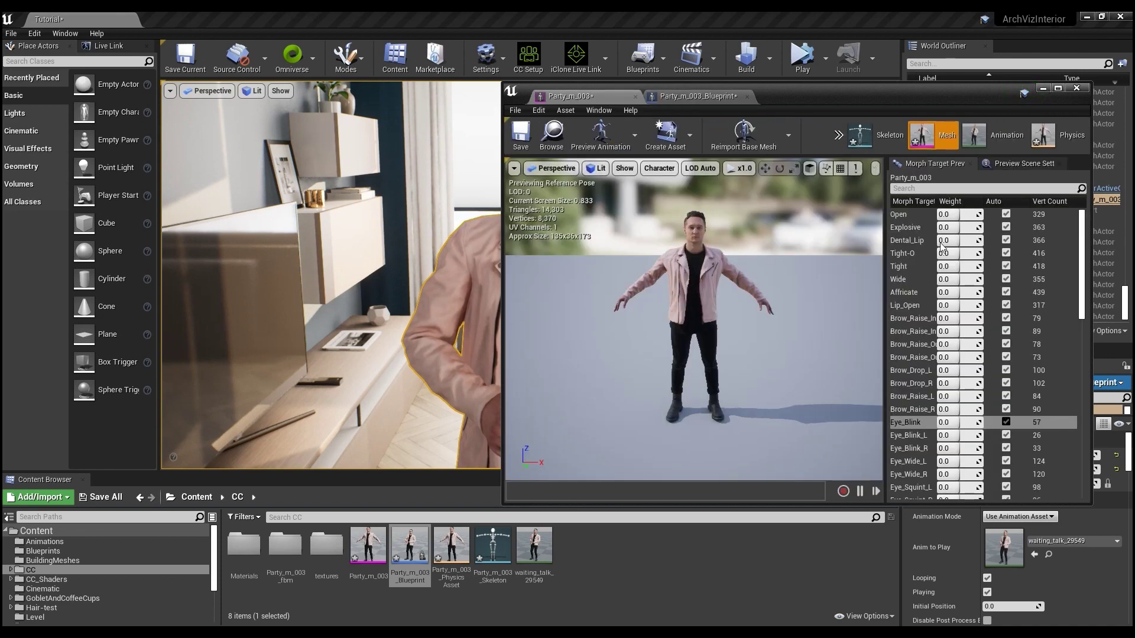
right_click(912, 423)
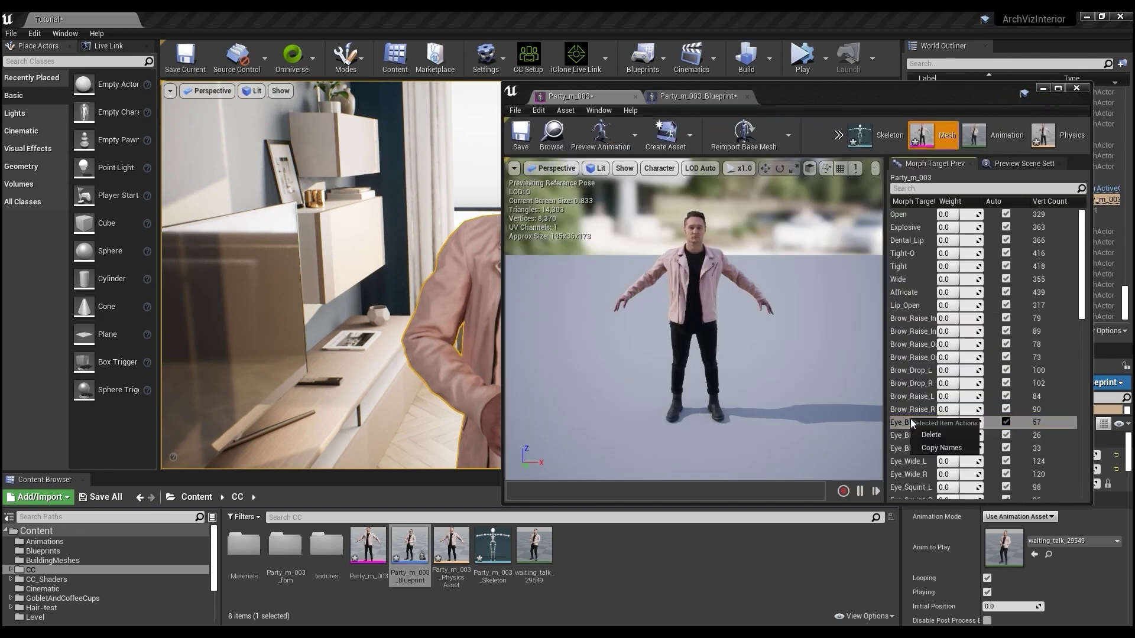
left_click(940, 449)
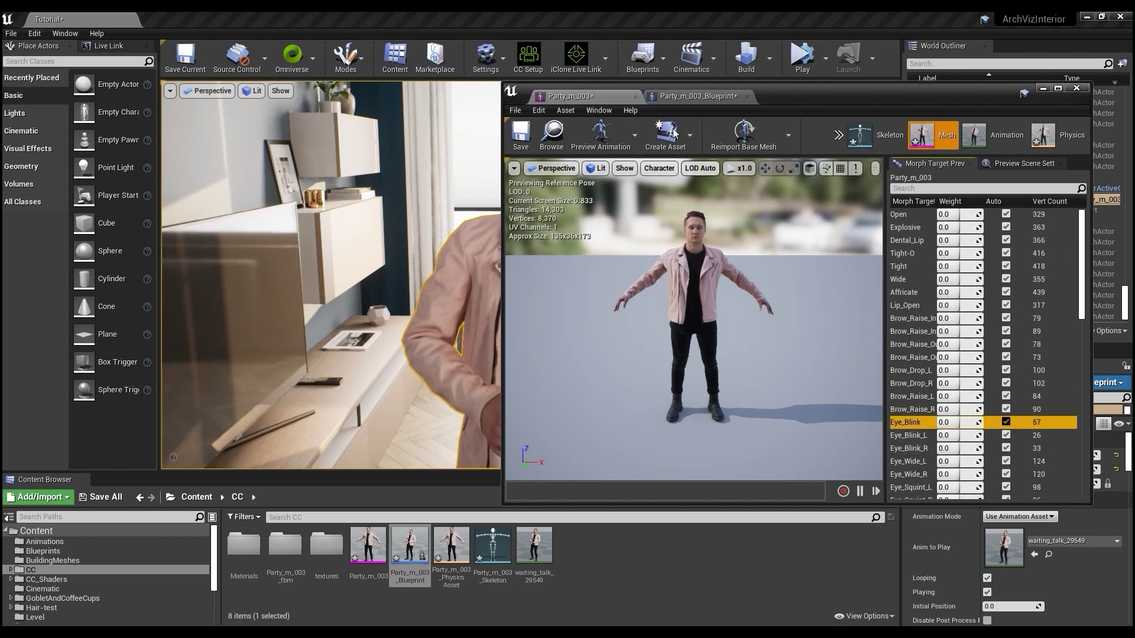
left_click(697, 95)
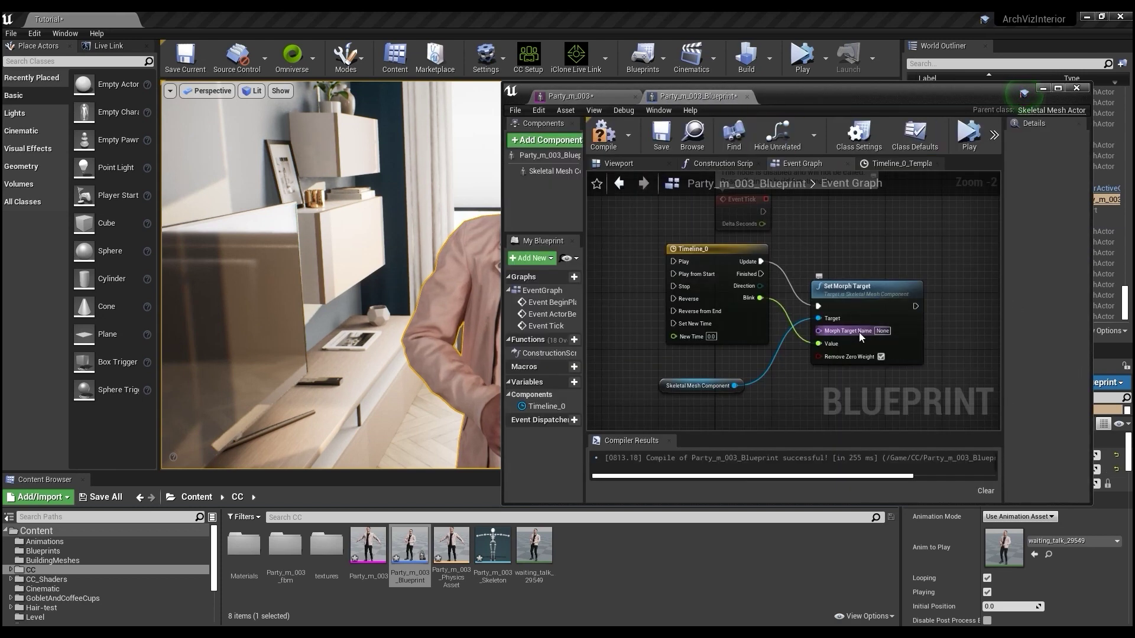
key("ctrl+v")
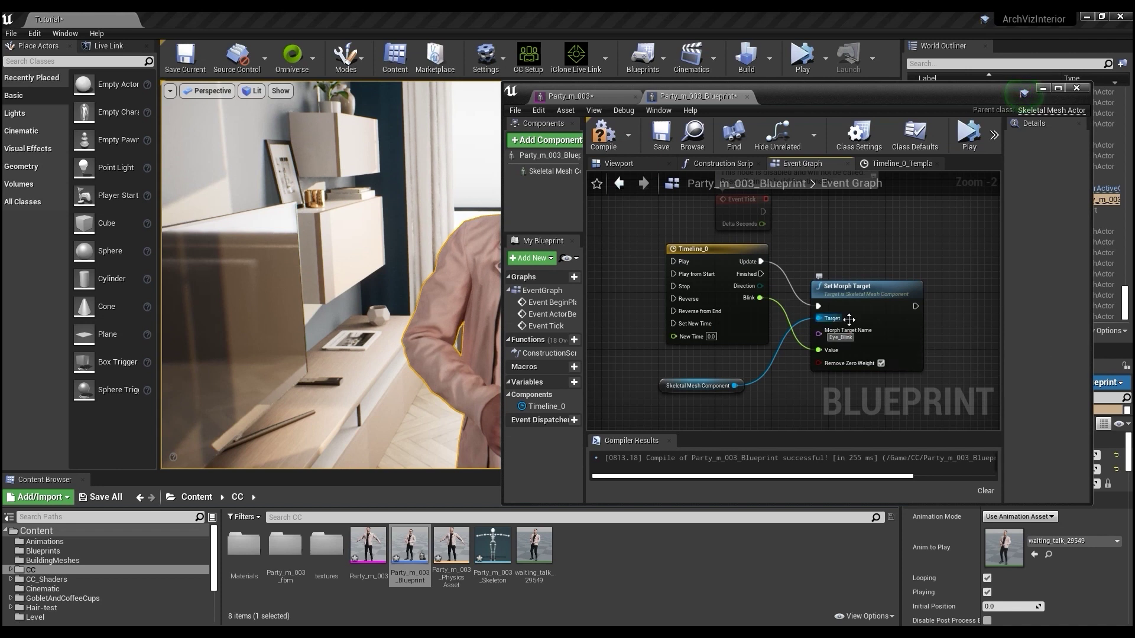
double_click(718, 248)
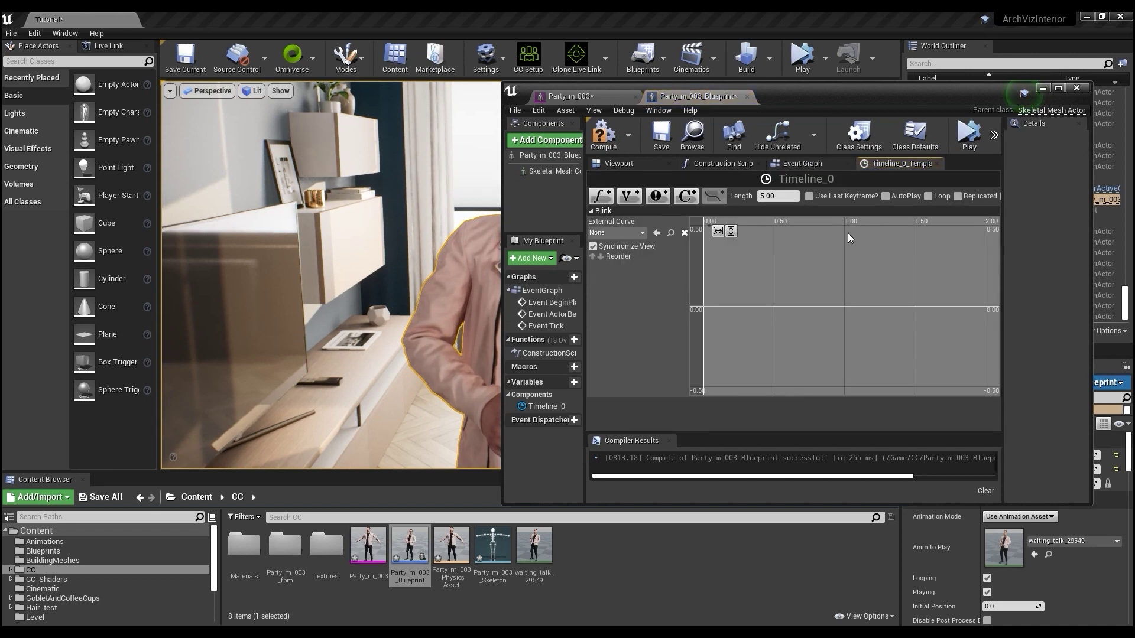
Make the Blink timeline loop and add keys, raising one into a blink peak.
left_click(929, 197)
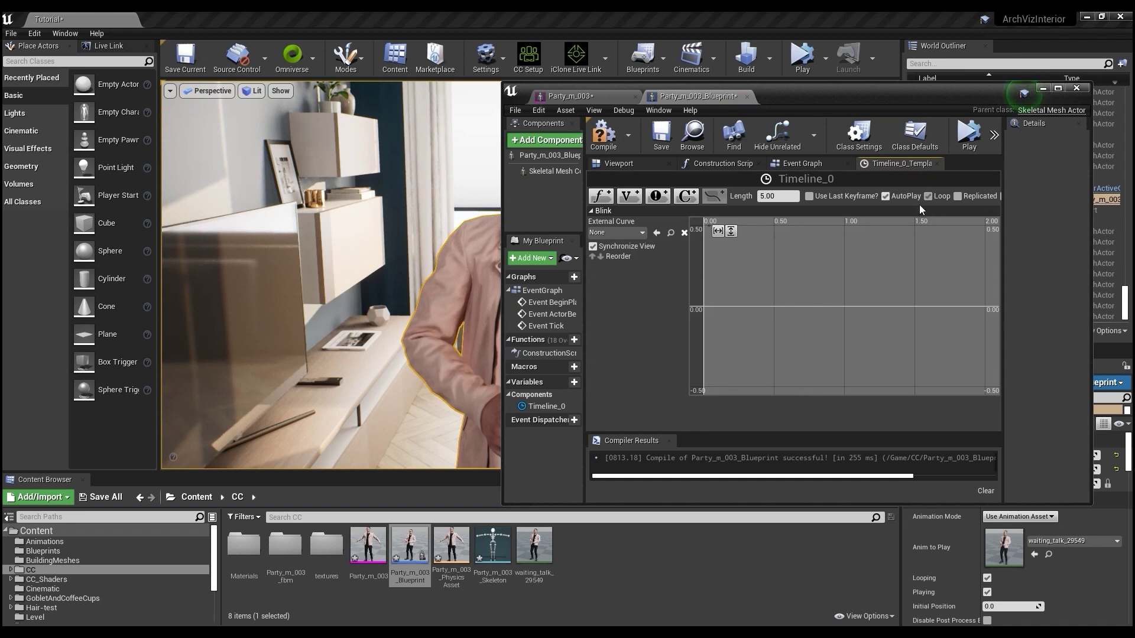
scroll(725, 303, "down", 3)
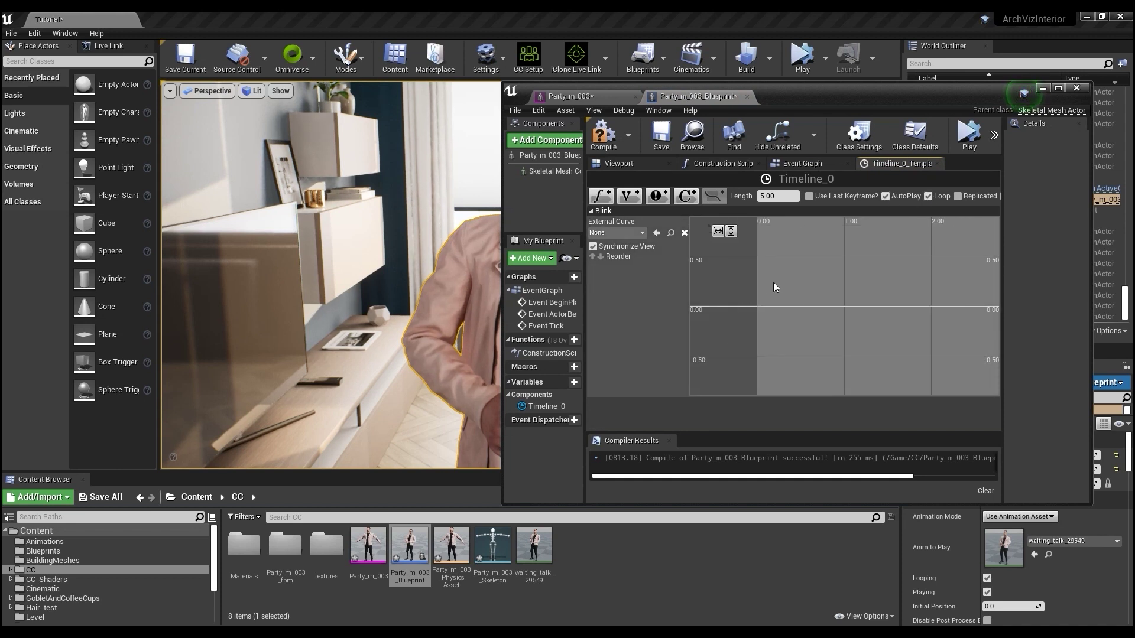
right_click(742, 348)
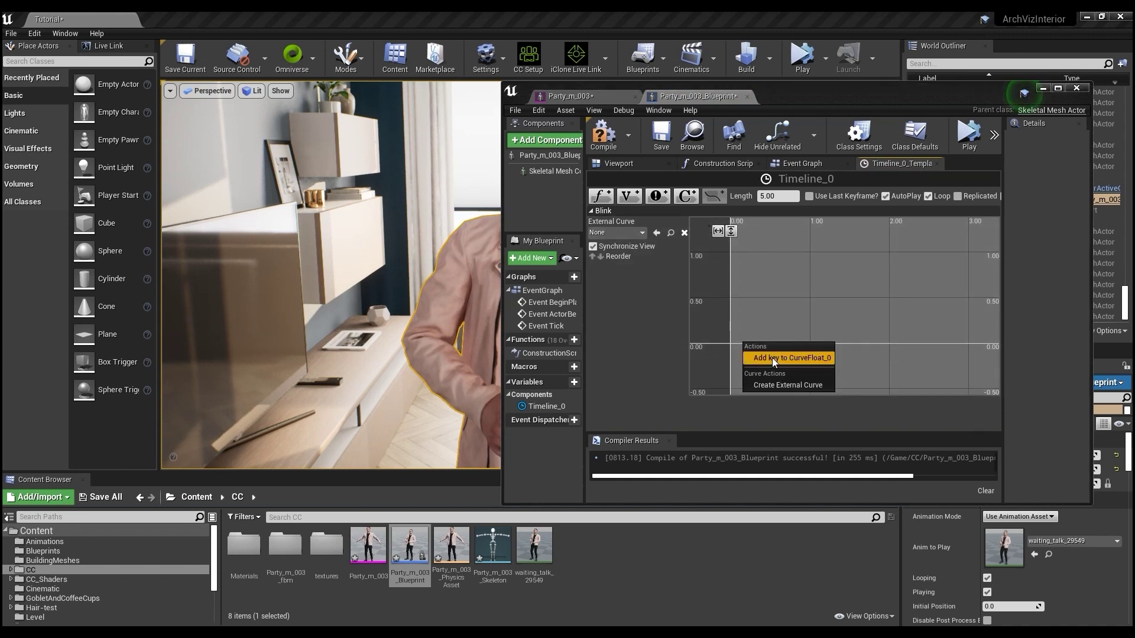
left_click(772, 357)
right_click(750, 348)
left_click(772, 357)
left_click_drag(749, 345, 755, 258)
Add more keys, raise the blink peak to 1.0, and play the level to preview.
right_click(754, 341)
left_click(769, 355)
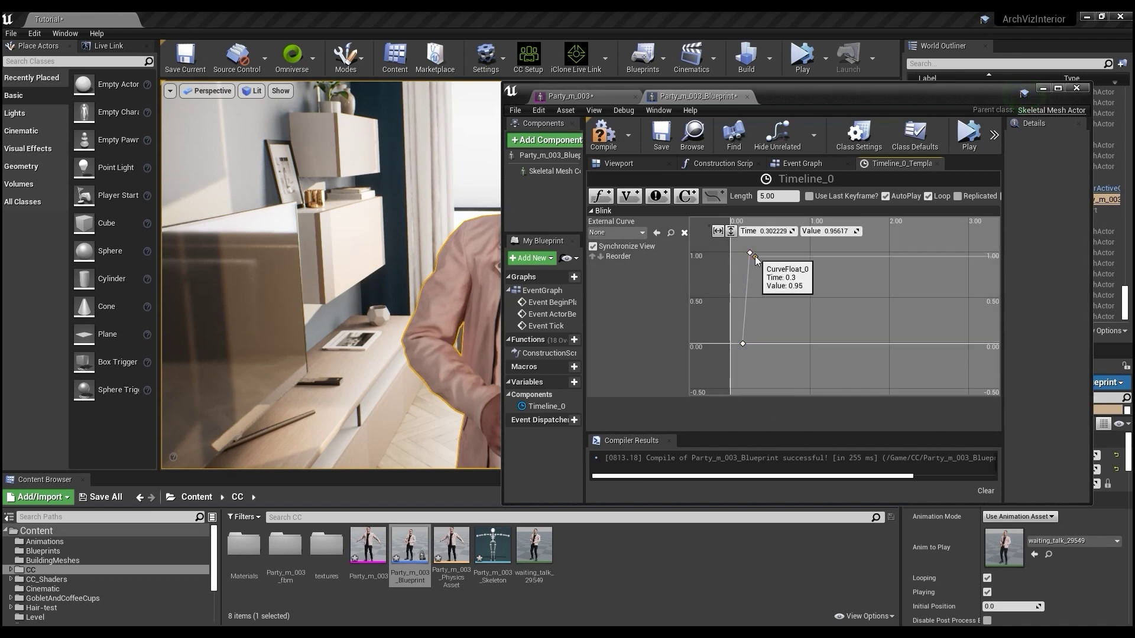
left_click(760, 342, "shift")
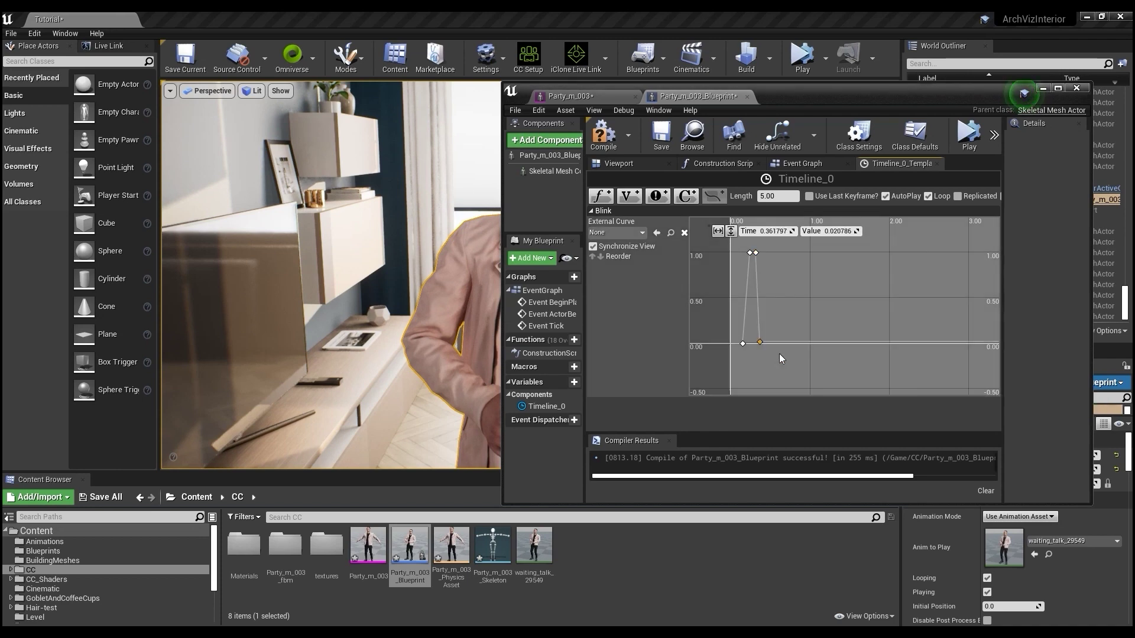
left_click_drag(1007, 237, 1005, 224)
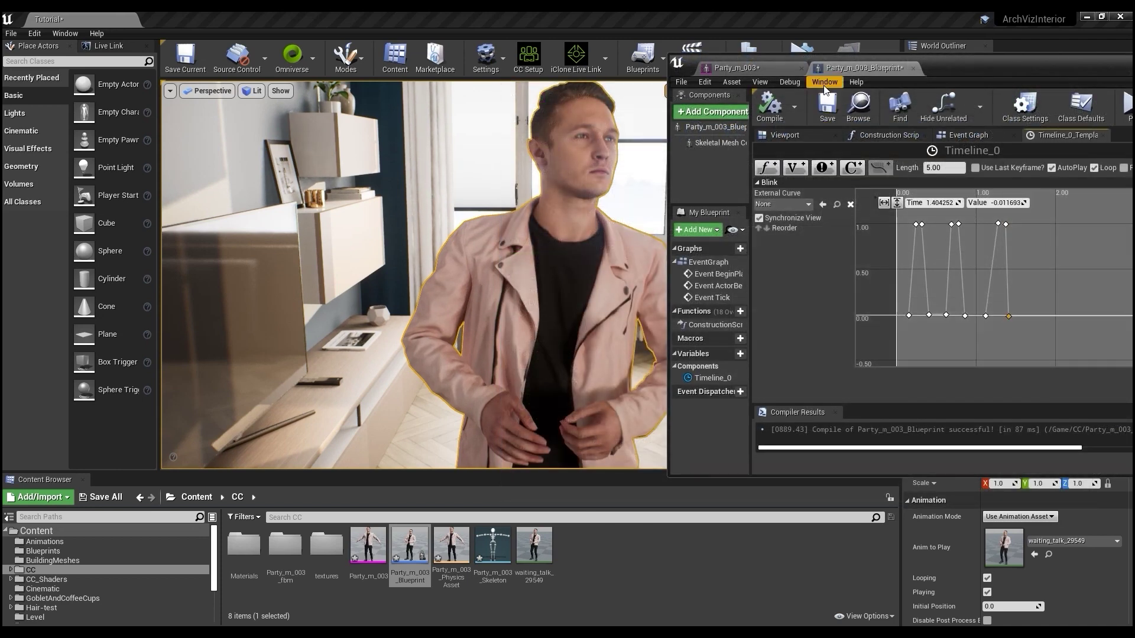
left_click_drag(814, 61, 823, 125)
left_click(802, 62)
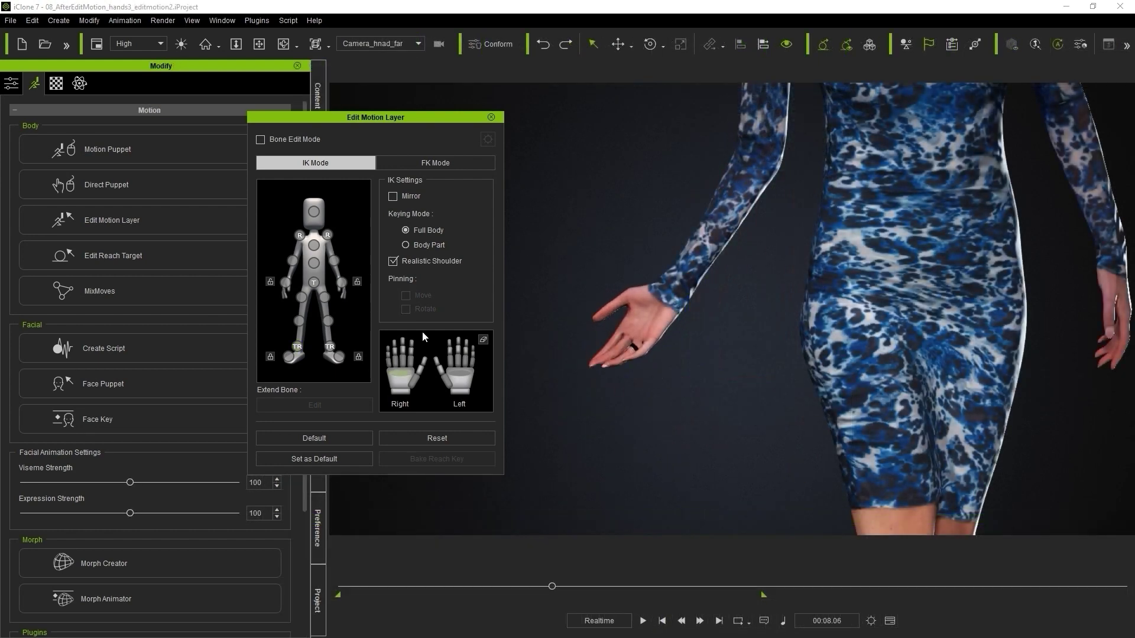
Select the character's right-hand effector in Edit Motion Layer.
left_click(414, 382)
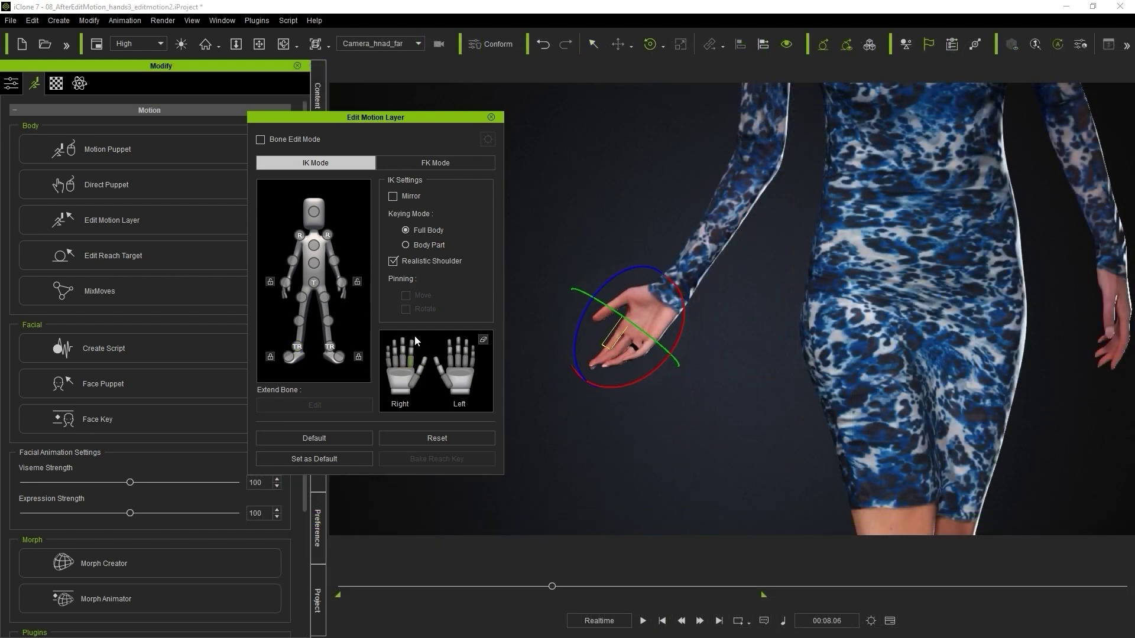